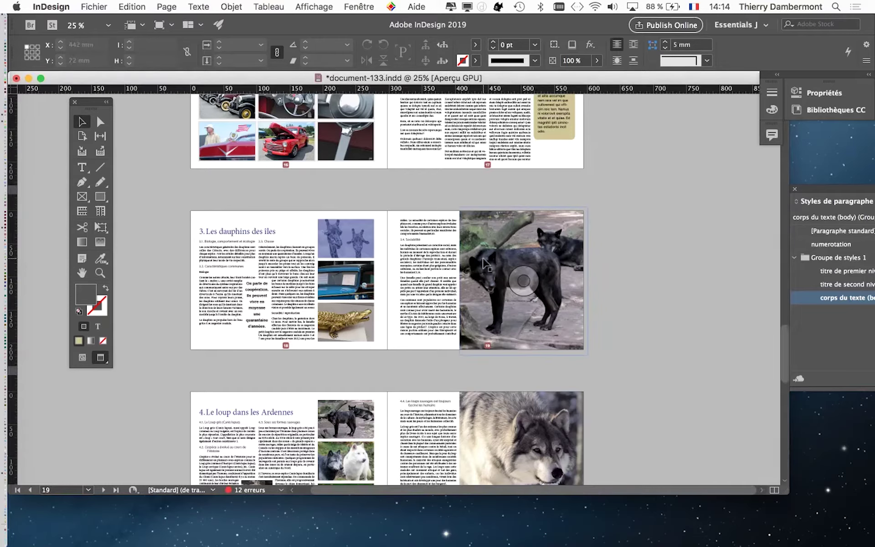
Zoom in on page 19, enlarge the document window, and float the Paragraph Styles panel.
key("super+equal")
key("super+equal")
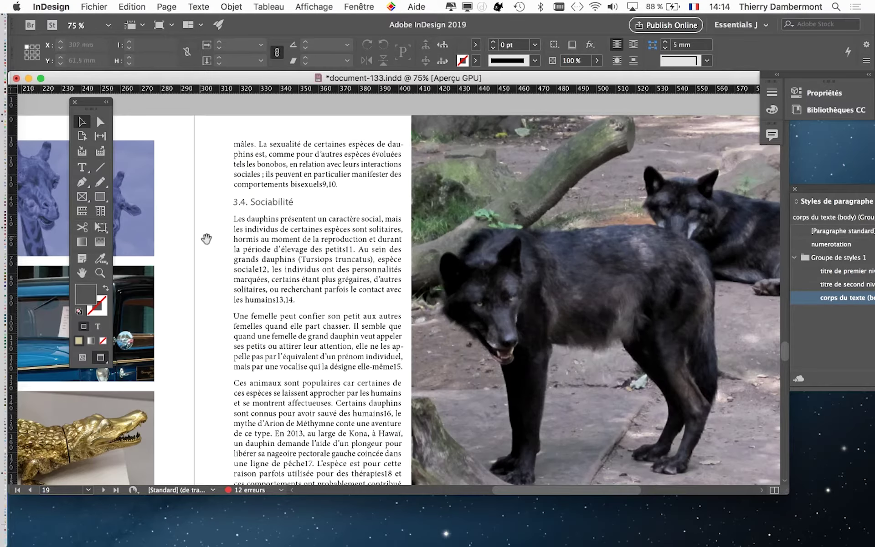
left_click_drag(785, 494, 820, 504)
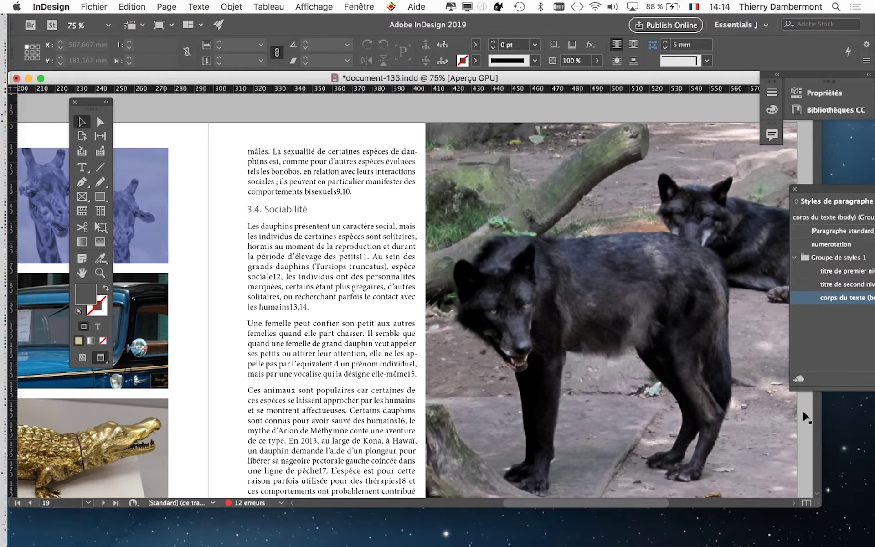
mouse_move(822, 195)
left_mouse_down()
mouse_move(413, 158)
mouse_move(442, 154)
left_mouse_up()
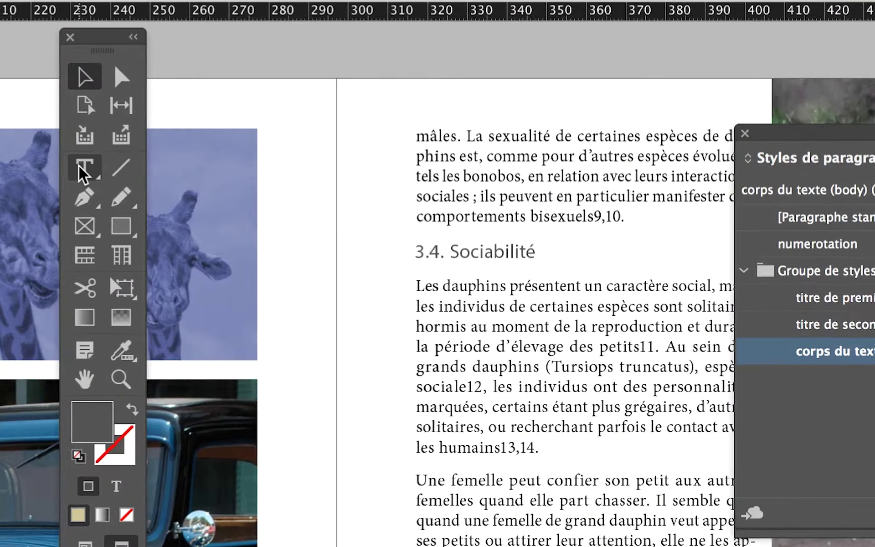
Check the styles of the 3.4. Sociabilité heading and body text, then scroll to page 18.
left_click(82, 168)
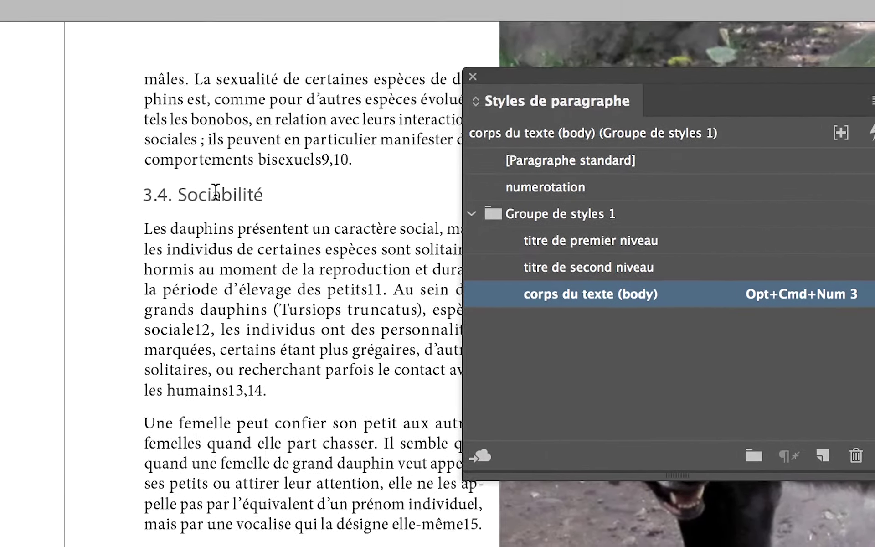
left_click(219, 193)
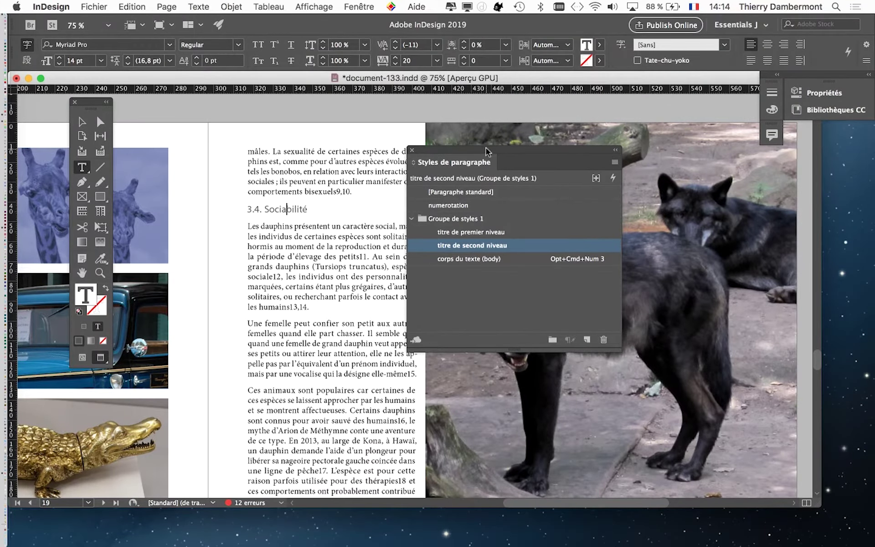
left_click_drag(496, 149, 542, 149)
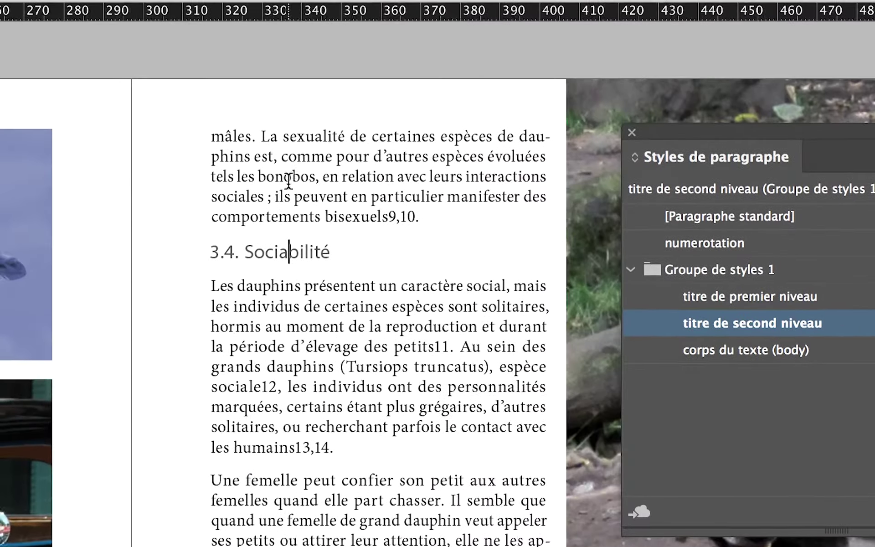
left_click(288, 172)
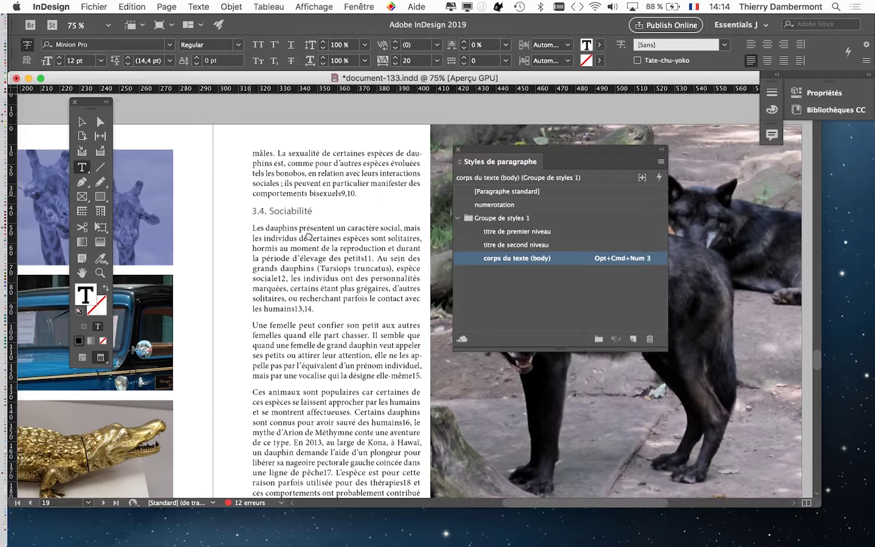
scroll(309, 237, "left", 10)
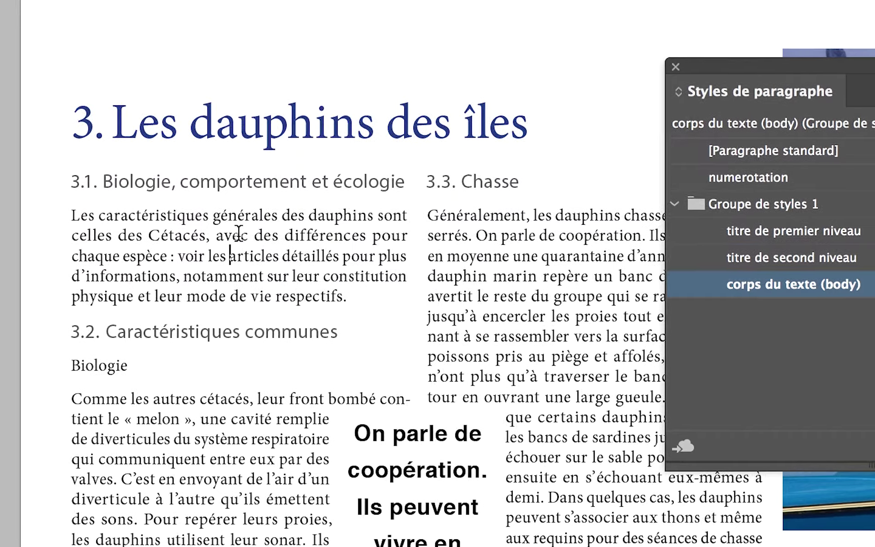
Check the paragraph style of the page 18 title, moving the styles panel aside.
mouse_move(235, 237)
left_mouse_down()
mouse_move(339, 263)
mouse_move(264, 201)
left_mouse_up()
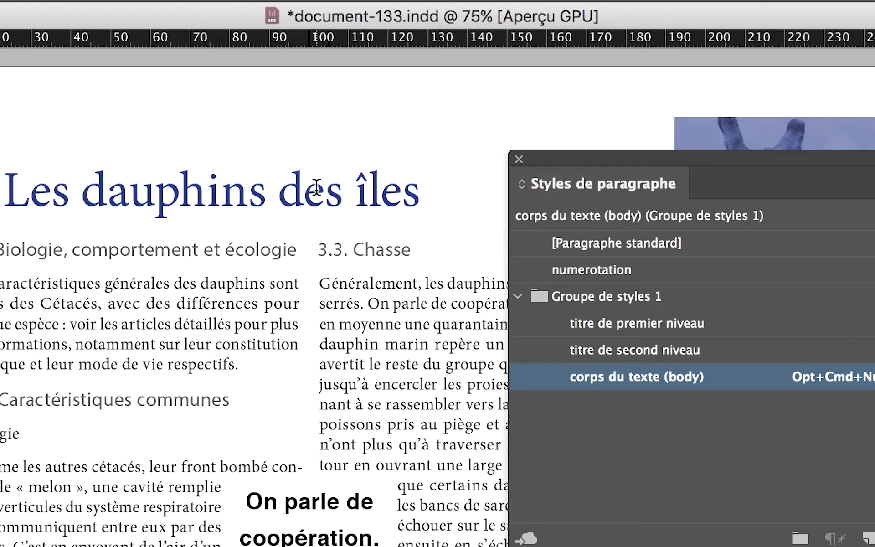
left_click(317, 187)
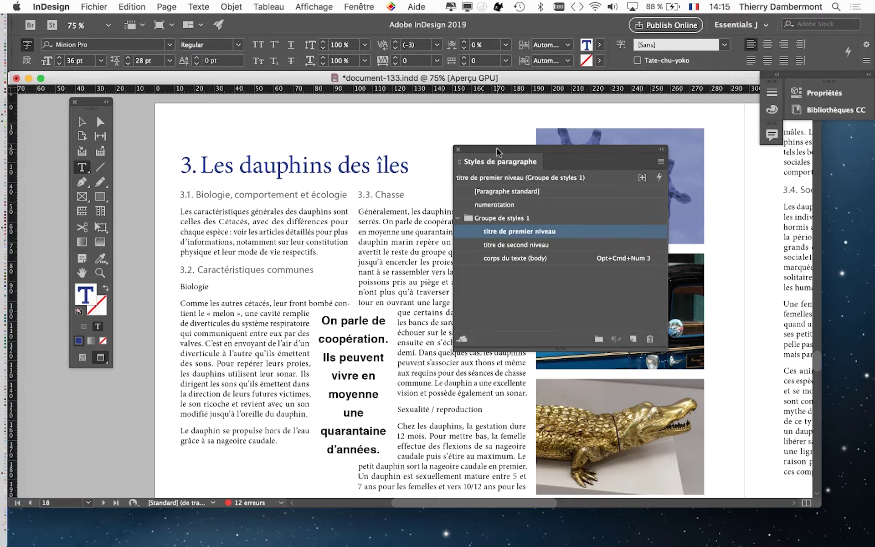
left_click_drag(498, 152, 616, 134)
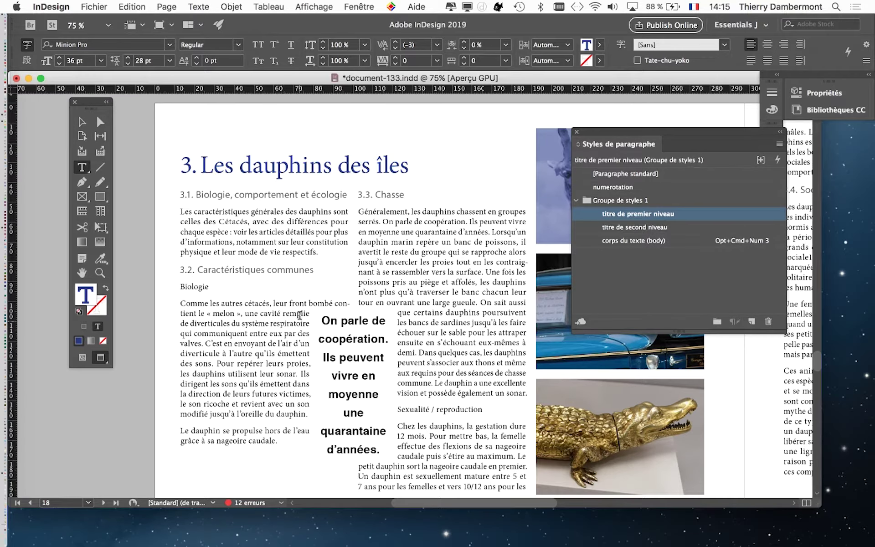
Show the whole 18–19 spread, with the Tools and Paragraph Styles panels off the pages.
key("super+equal")
scroll(356, 264, "down", 3)
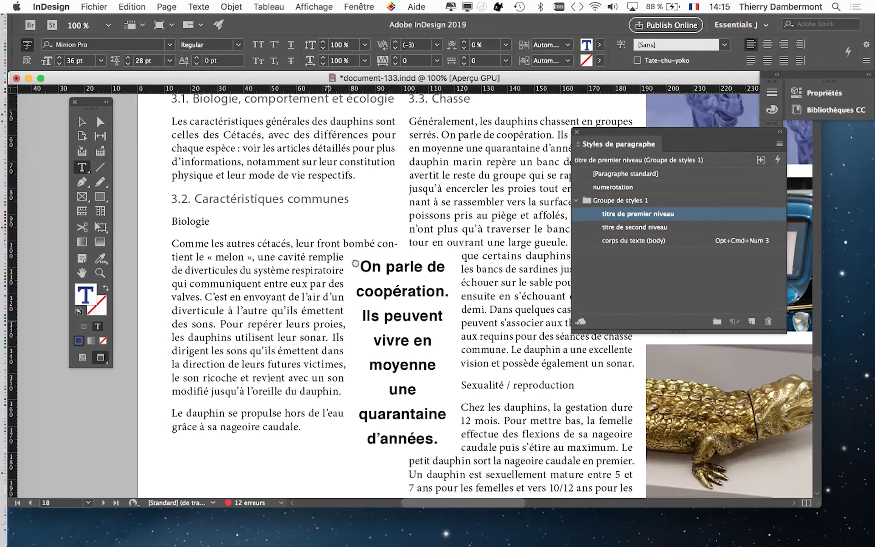
left_click_drag(355, 264, 249, 258)
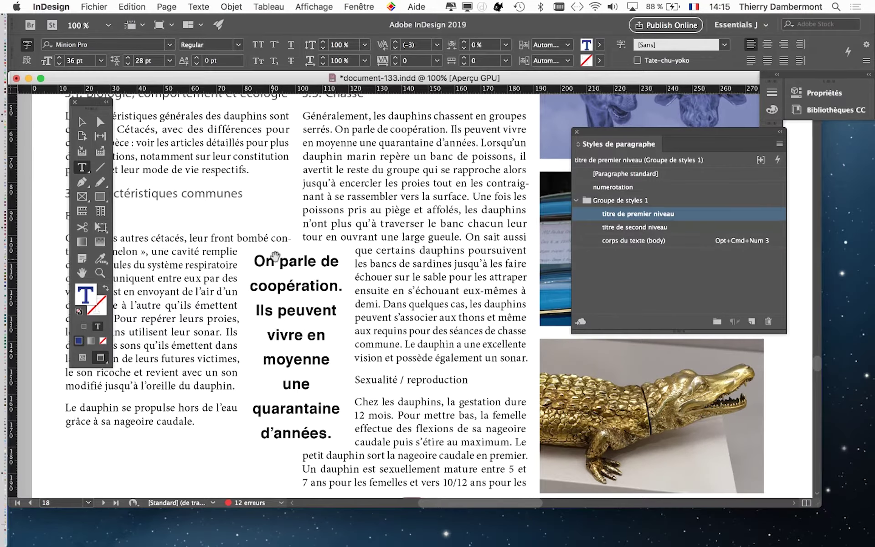
scroll(283, 253, "down", 3)
key("super+minus")
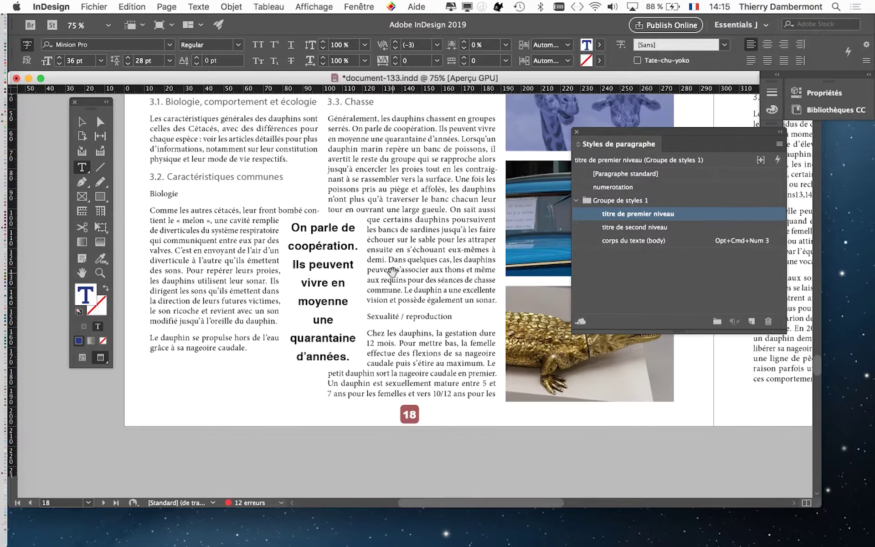
key("super+minus")
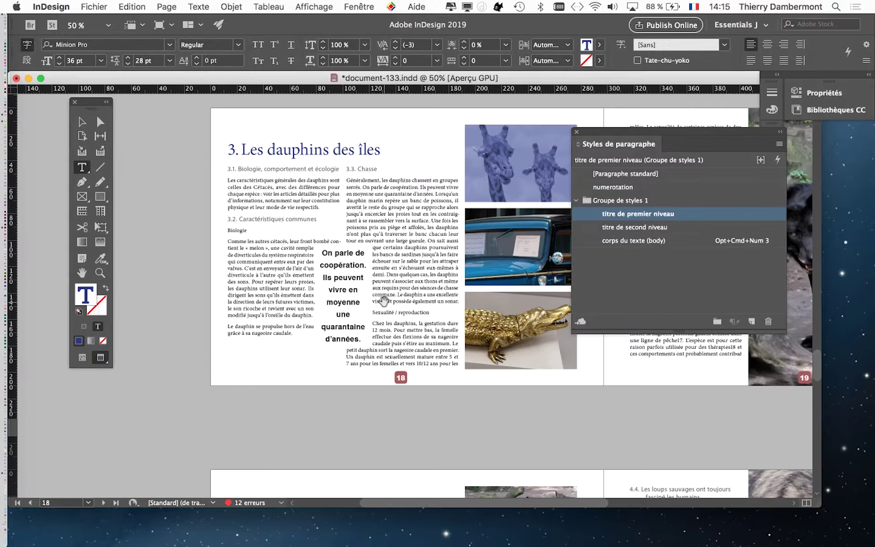
left_click_drag(405, 300, 287, 299)
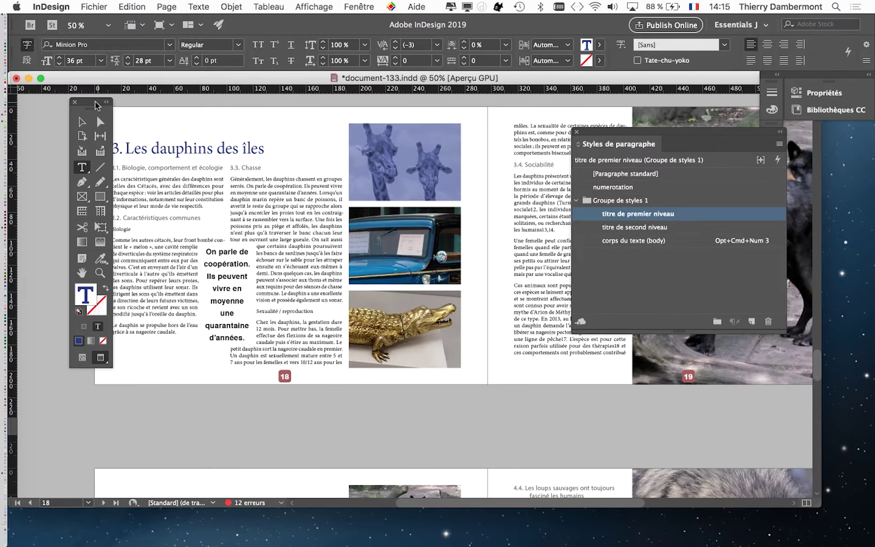
left_click_drag(116, 104, 77, 115)
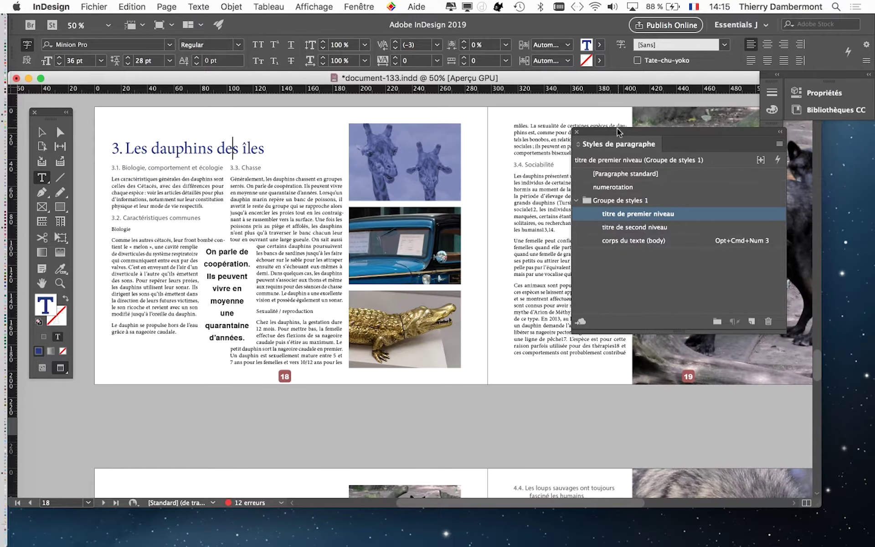
left_click_drag(613, 132, 725, 156)
View the pull-quote at 100% in a wider, shorter window and go to page 18.
key("super+1")
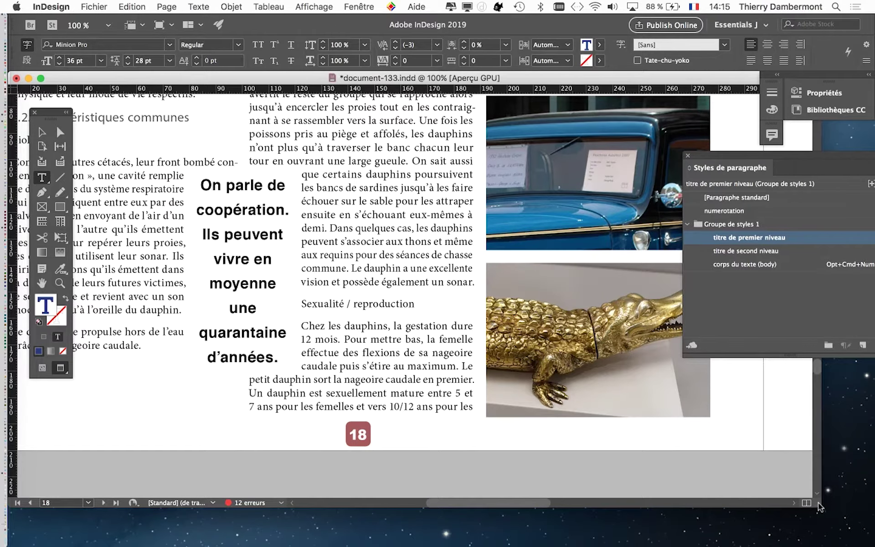
left_click_drag(819, 505, 865, 437)
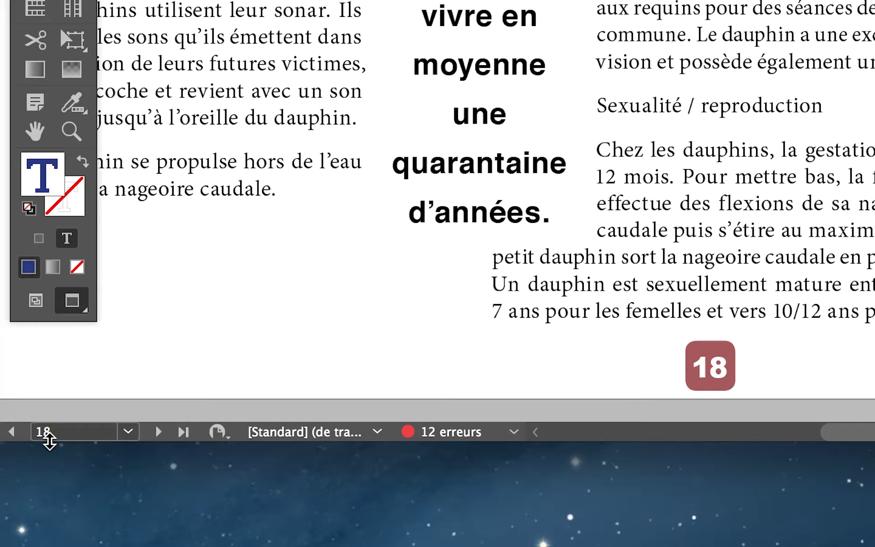
left_click(46, 422)
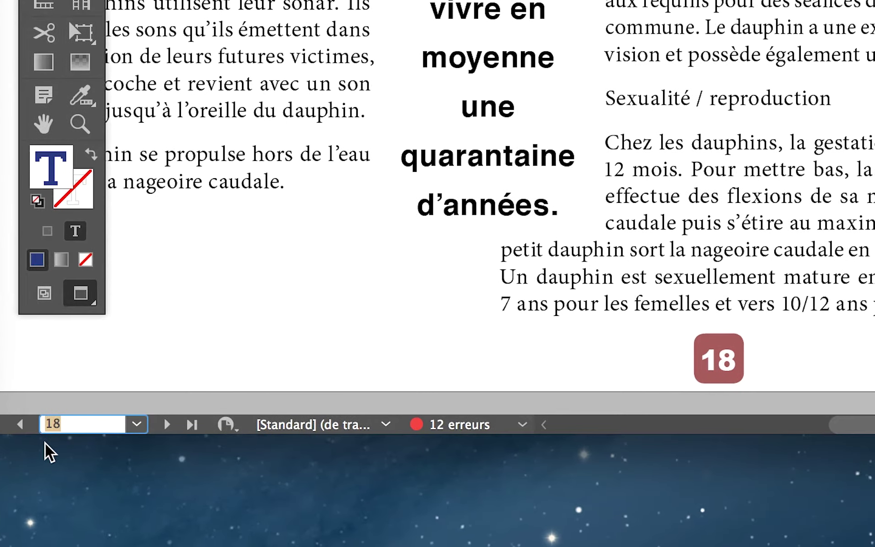
type("18")
key("Return")
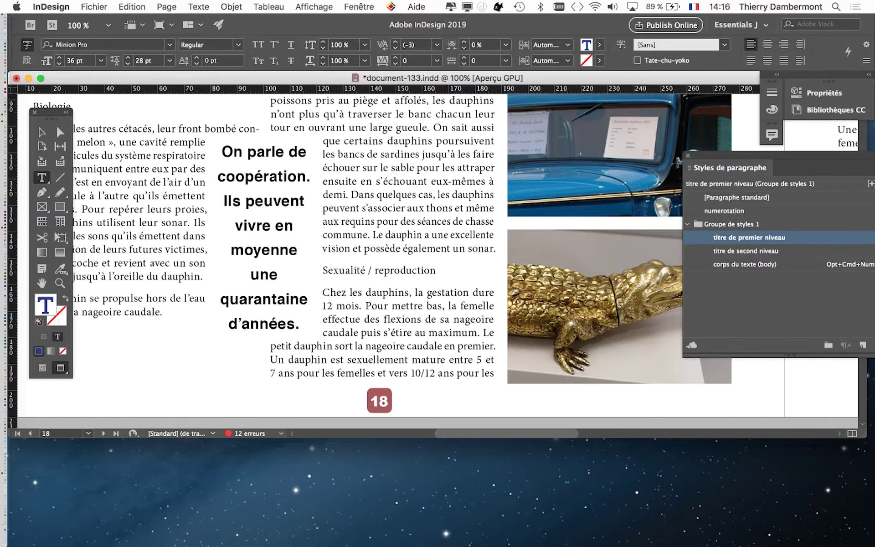
Show guides, frame edges and hidden characters, move Tools to the left edge, then switch to Finder.
left_click(42, 367)
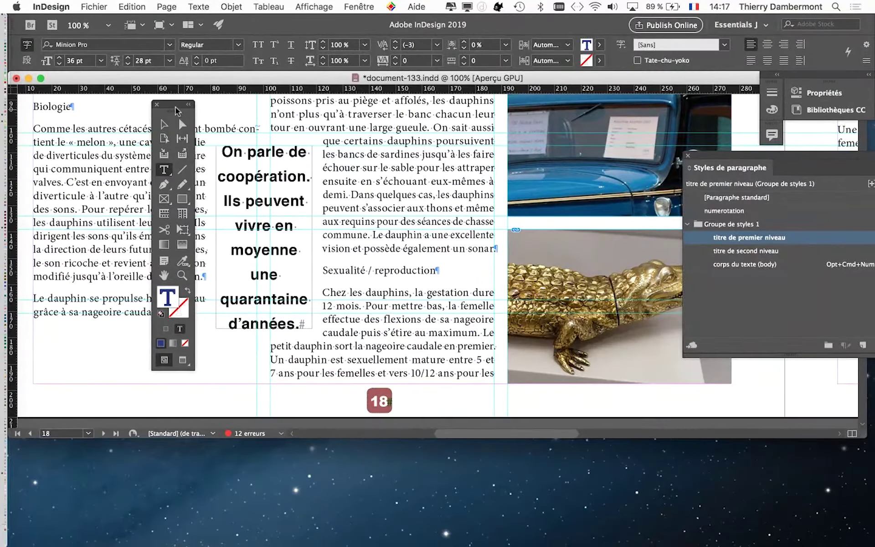
left_click_drag(176, 111, 62, 126)
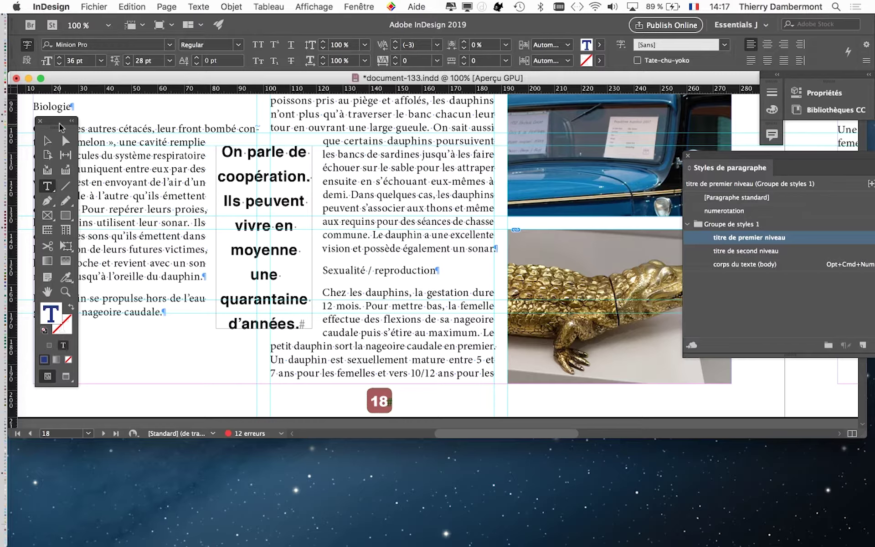
key("super+Tab")
key("super+Tab")
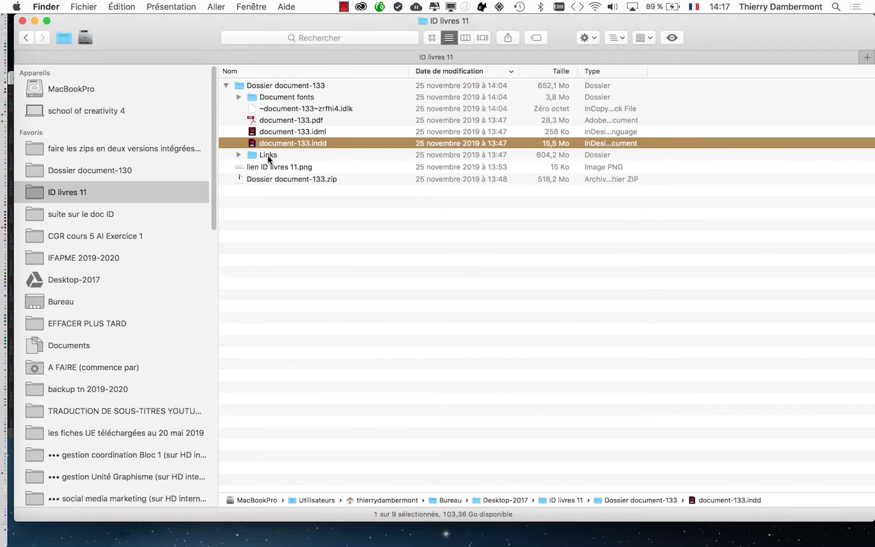
Review the Document fonts and Links contents of Dossier document-133, then collapse the folder.
left_click(276, 96)
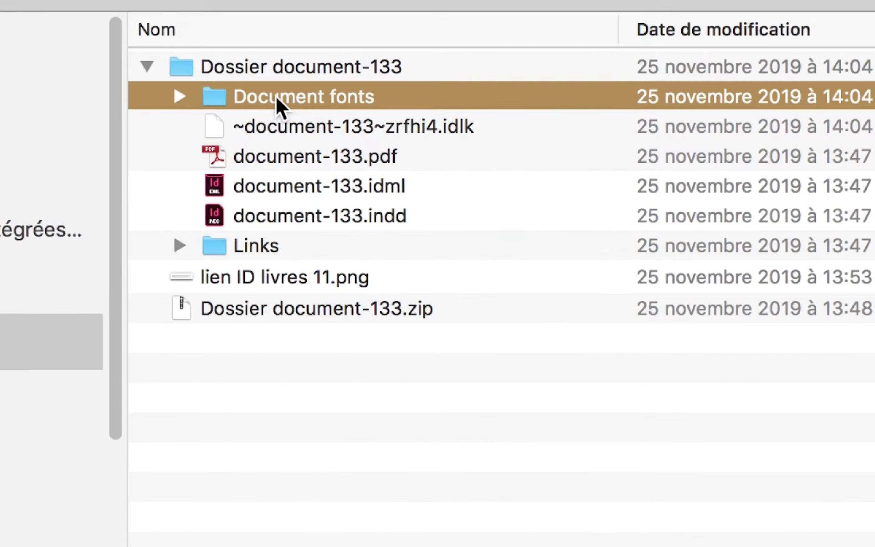
left_click(248, 96)
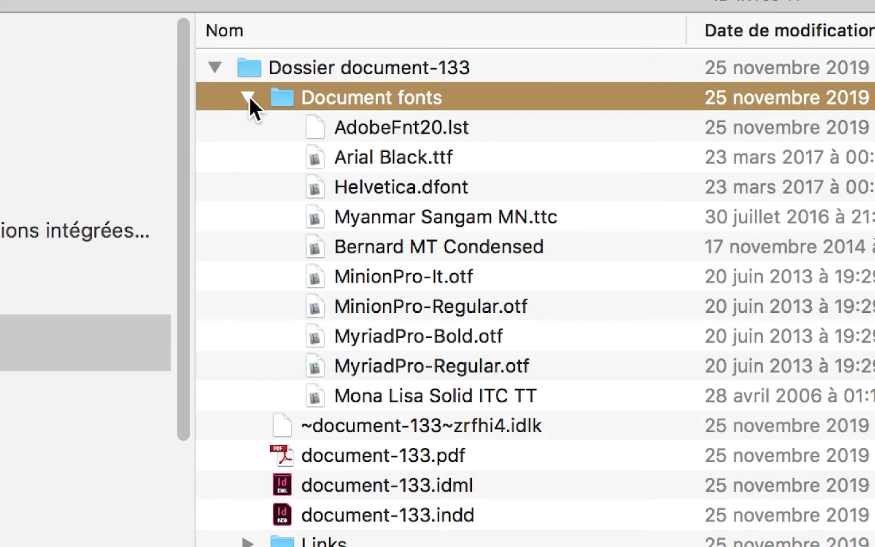
left_click(248, 96)
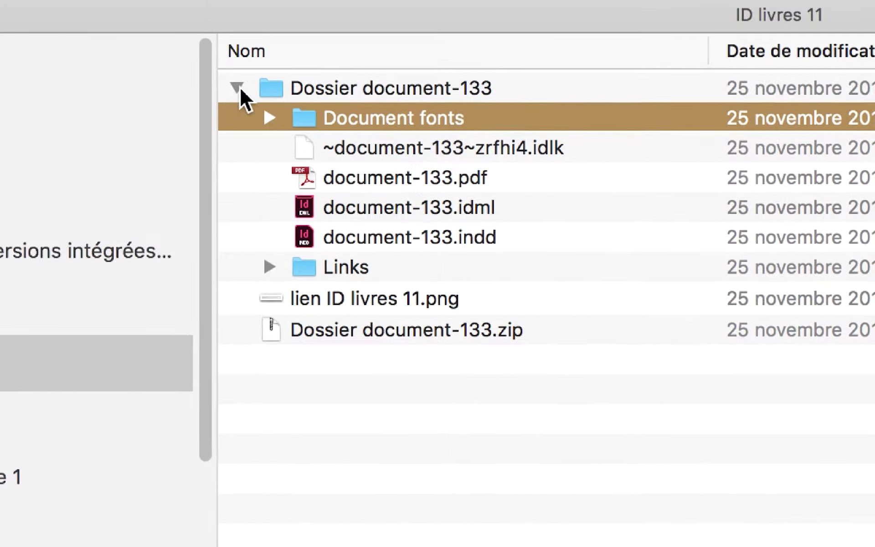
left_click(240, 87)
left_click(255, 89)
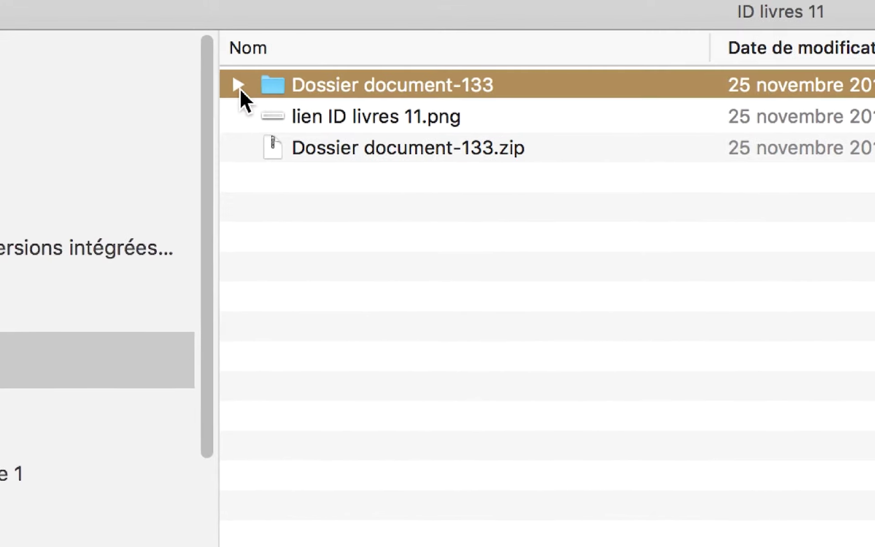
left_click(239, 86)
left_click(266, 139)
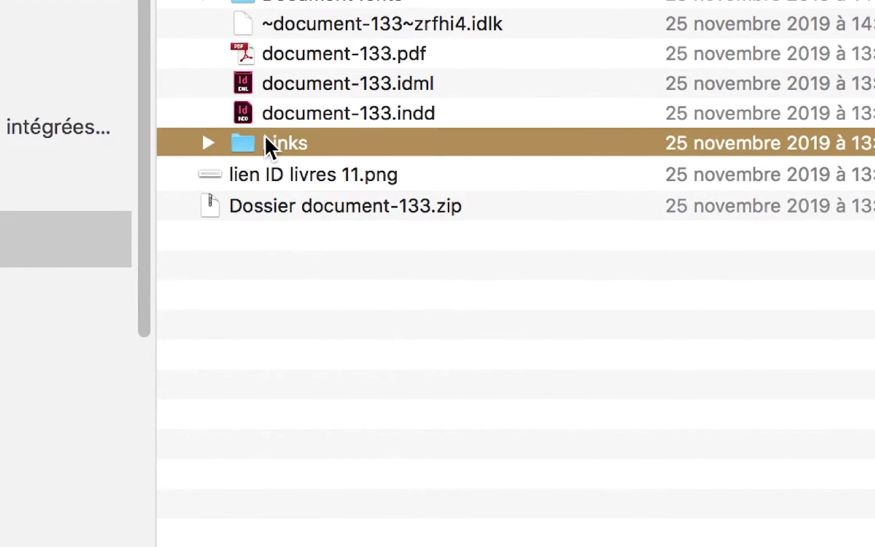
left_click(265, 96)
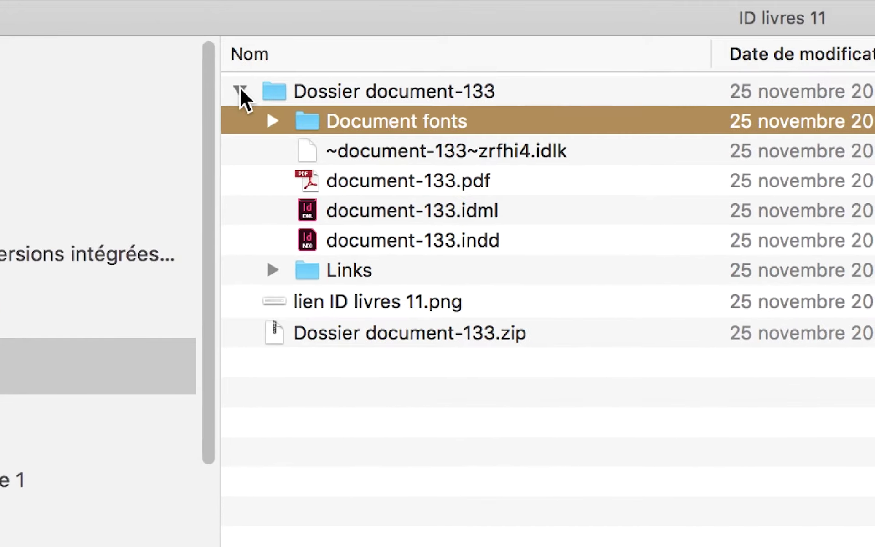
left_click(240, 88)
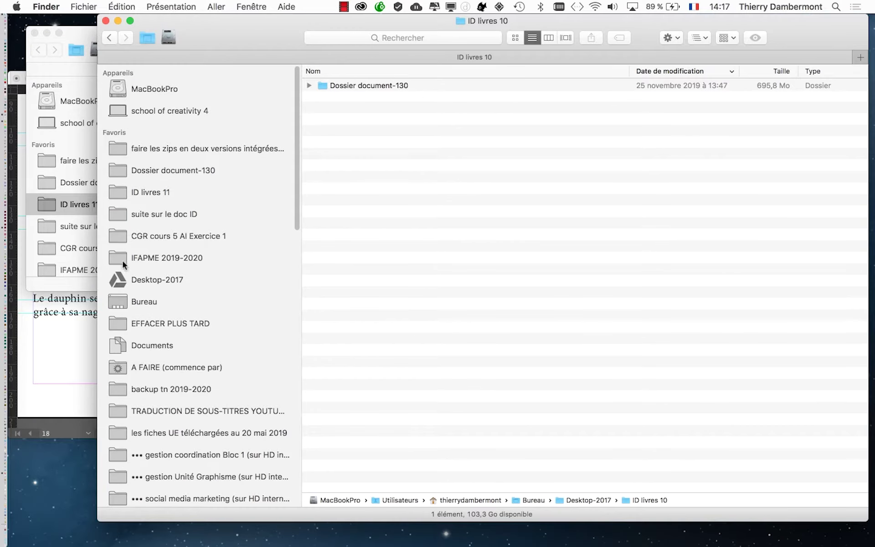
Return to InDesign, enlarge the document window, and move the styles panel toward the page centre.
key("super+Tab")
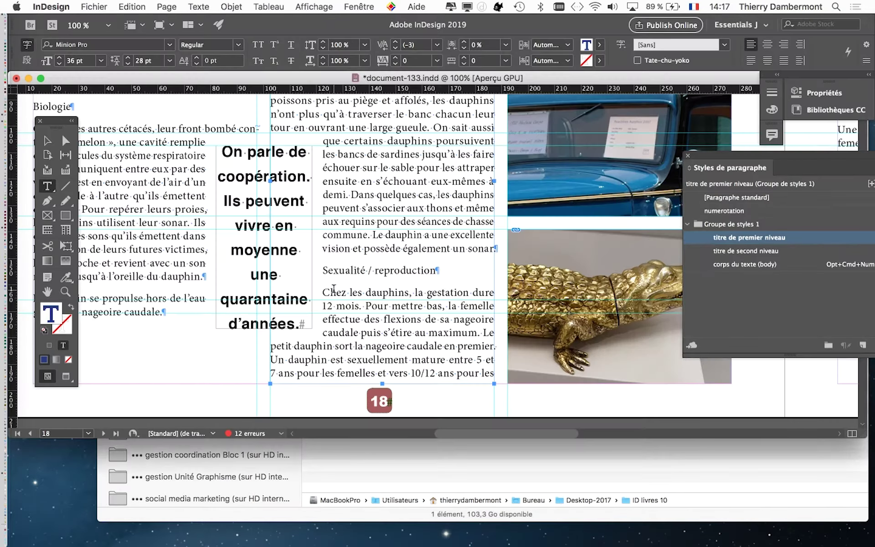
left_click_drag(861, 436, 869, 468)
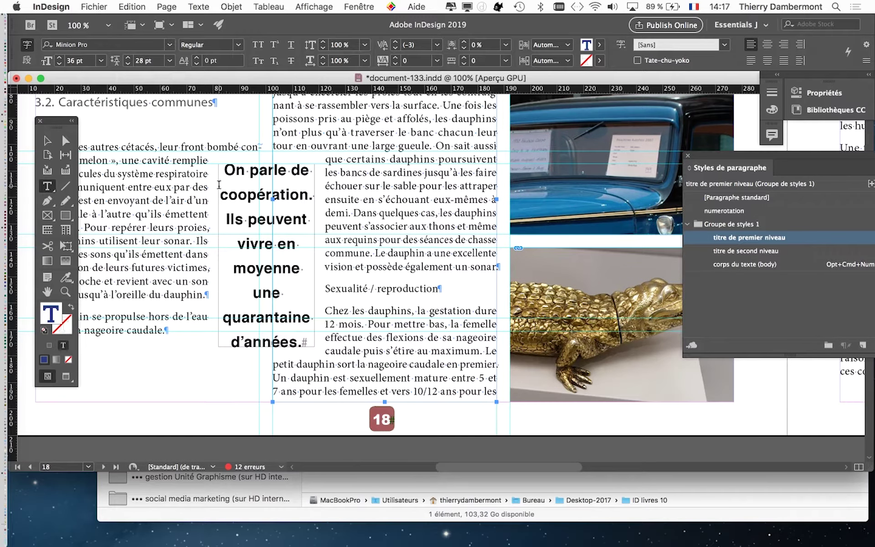
left_click_drag(722, 159, 416, 106)
Place the insertion point in the pull quote and float the styles panel over the photos.
left_click(47, 140)
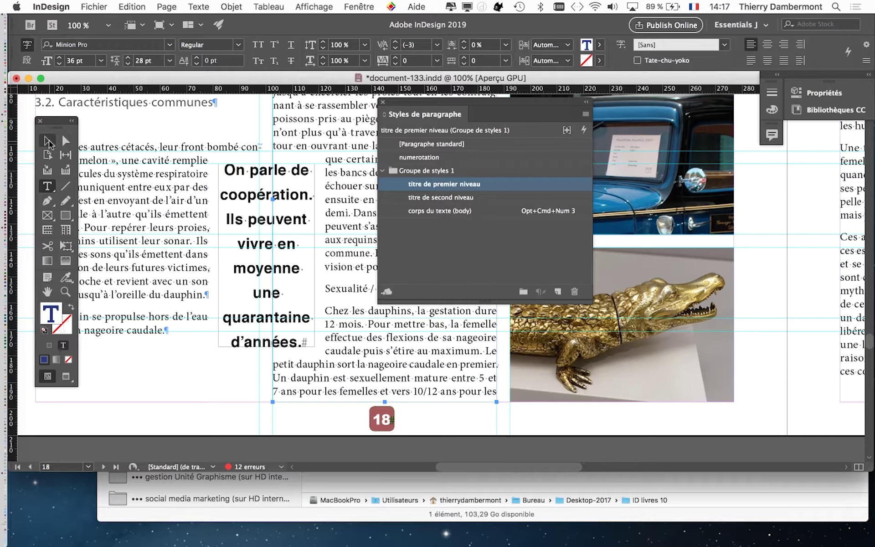
left_click(233, 181)
left_click(47, 186)
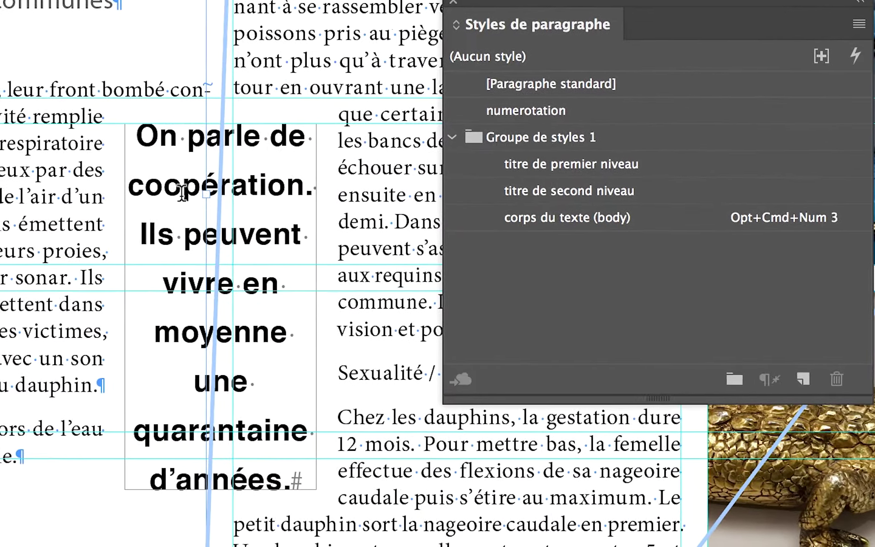
left_click(179, 191)
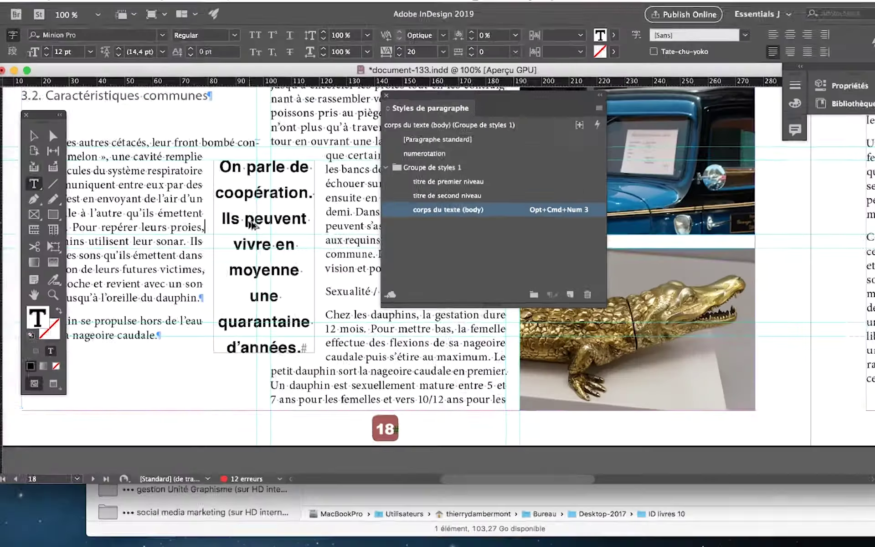
mouse_move(445, 109)
left_mouse_down()
mouse_move(605, 149)
mouse_move(634, 187)
left_mouse_up()
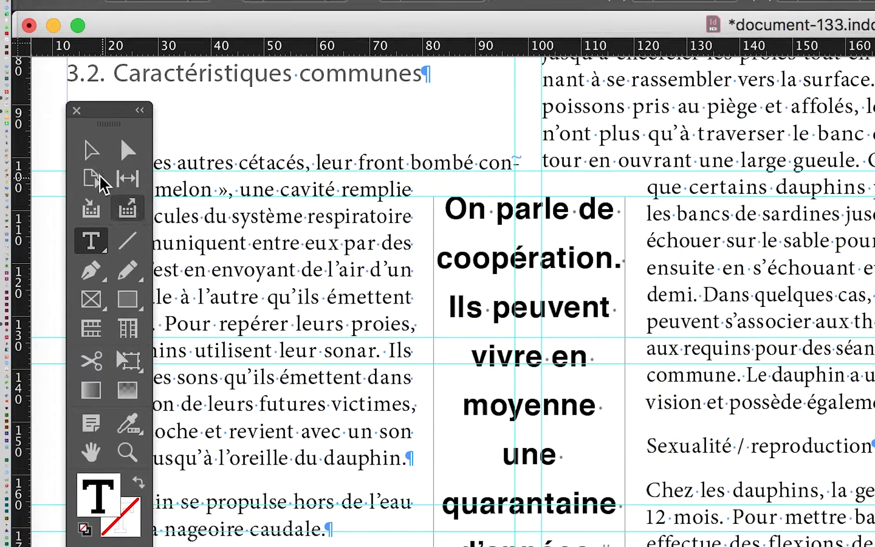
left_click(47, 140)
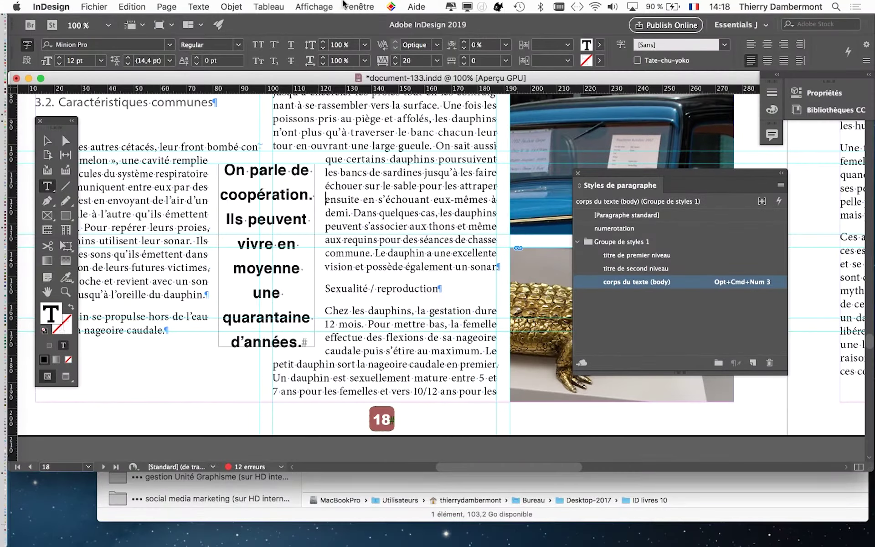
left_click(358, 6)
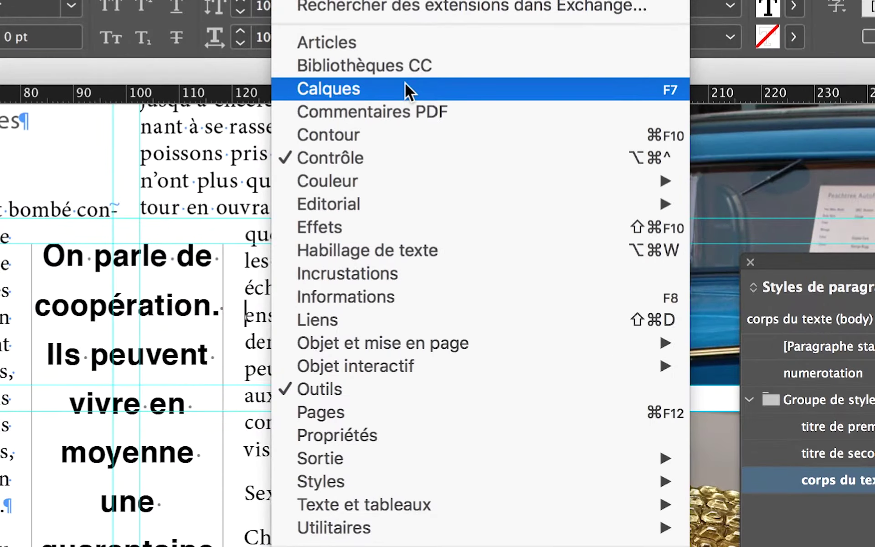
Float the Calques panel, lock all layers except habillage, and make habillage active.
left_click(405, 86)
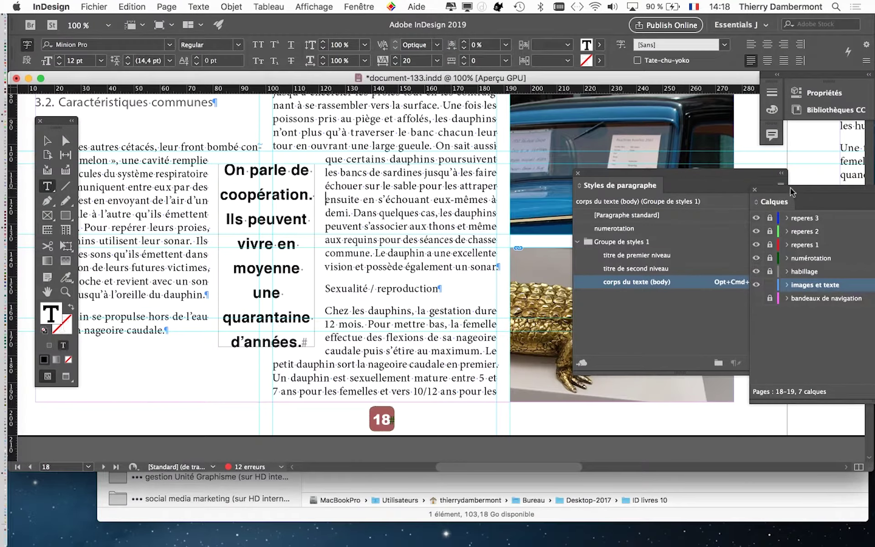
mouse_move(752, 170)
left_mouse_down()
mouse_move(382, 168)
mouse_move(378, 120)
left_mouse_up()
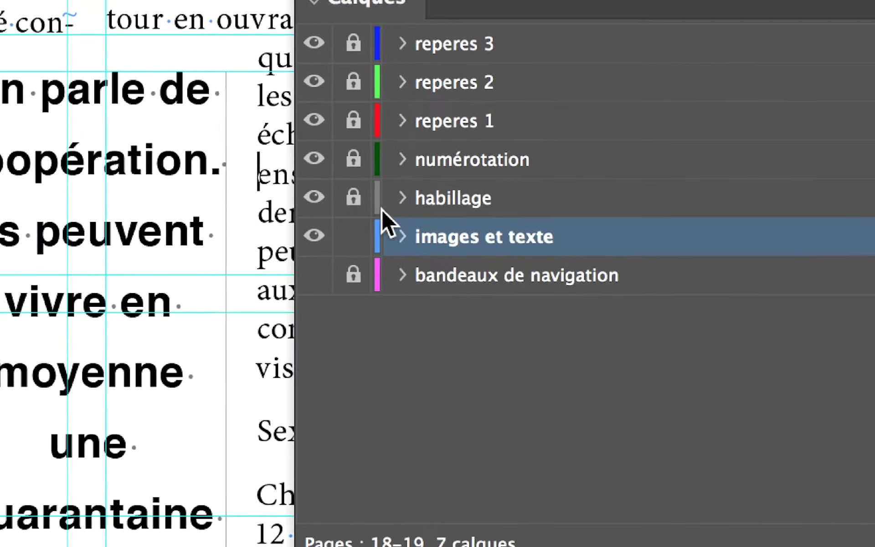
left_click(374, 209, "alt")
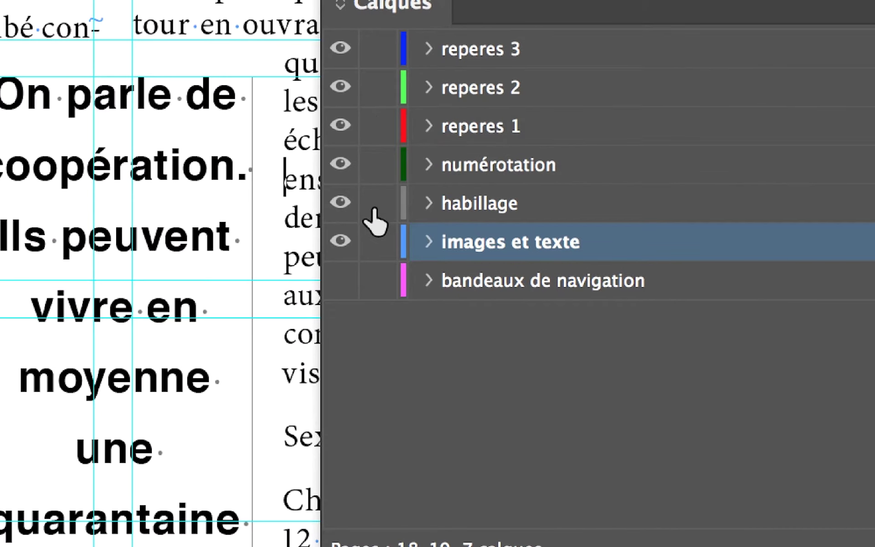
left_click(374, 210, "alt")
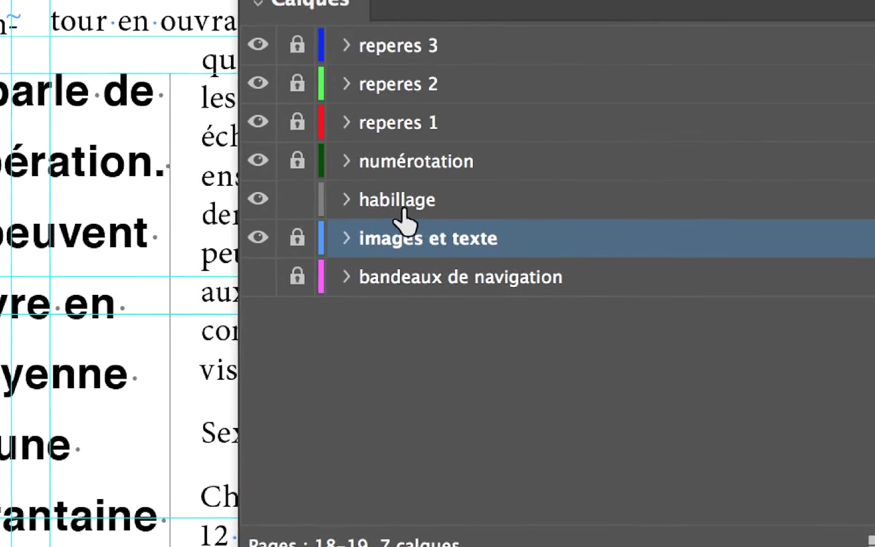
left_click(385, 210)
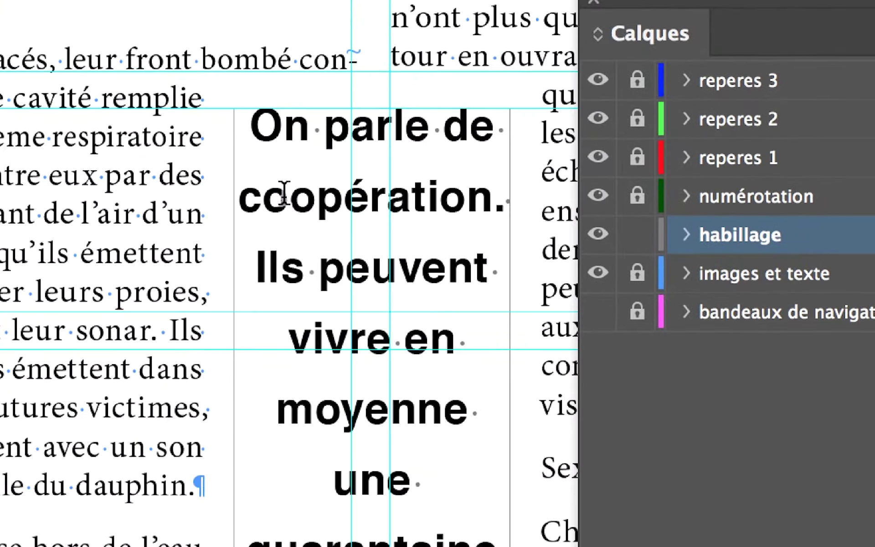
left_click(284, 194)
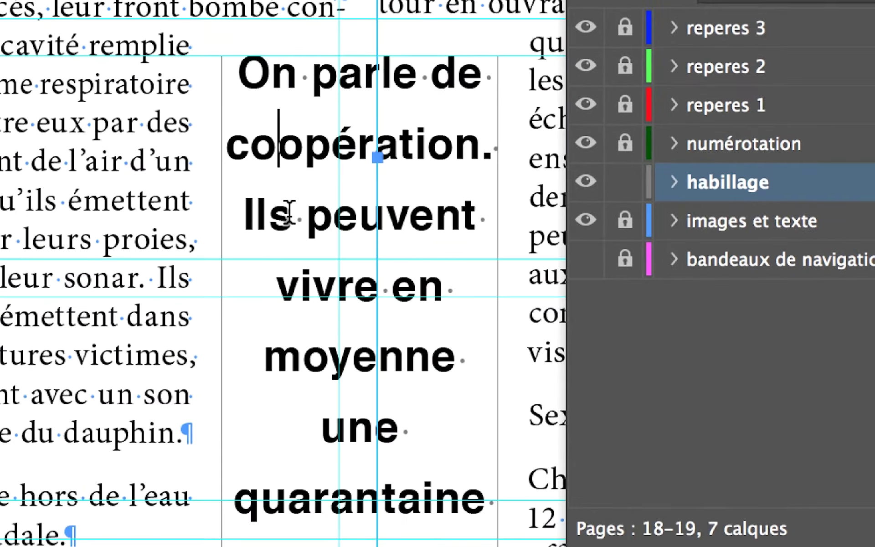
left_click(289, 213)
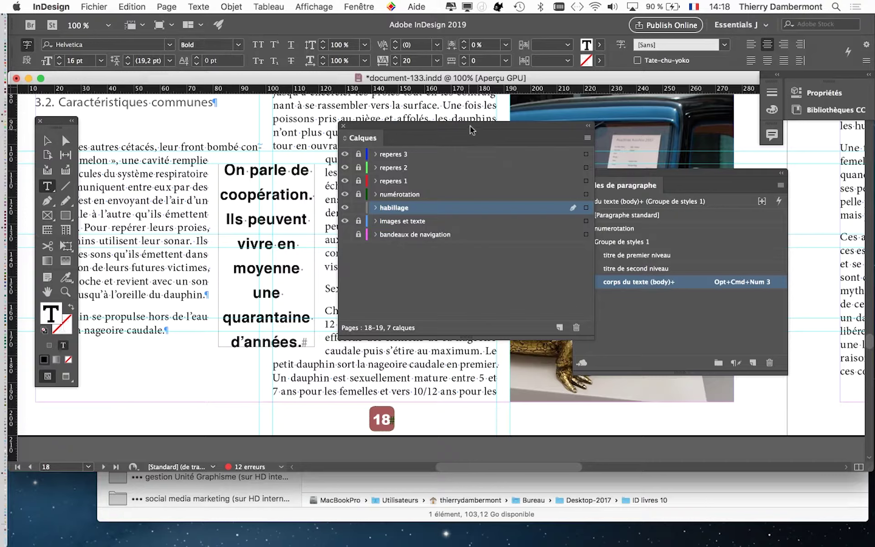
Move the Layers and Paragraph Styles panels clear of the pull quote and open the styles panel menu.
mouse_move(478, 127)
left_mouse_down()
mouse_move(651, 118)
mouse_move(542, 111)
left_mouse_up()
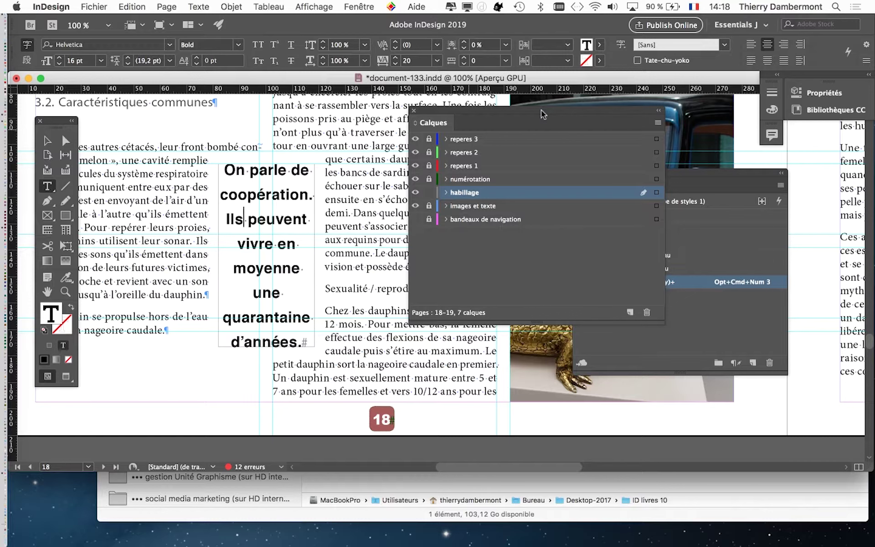
left_click_drag(541, 111, 190, 386)
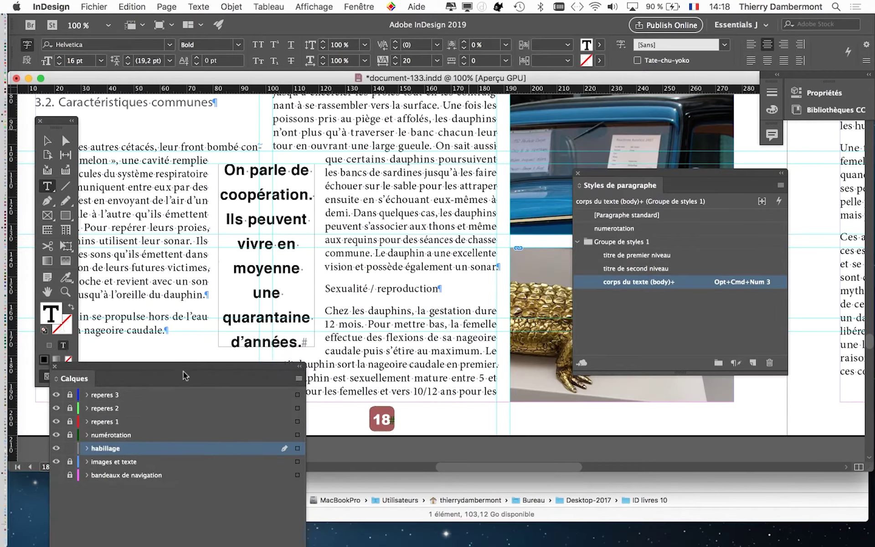
left_click_drag(640, 177, 408, 117)
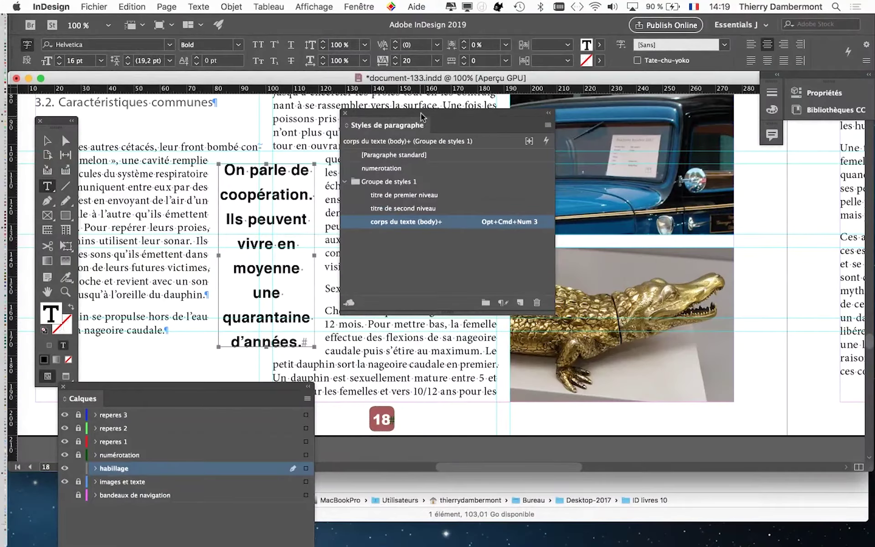
left_click_drag(403, 119, 196, 105)
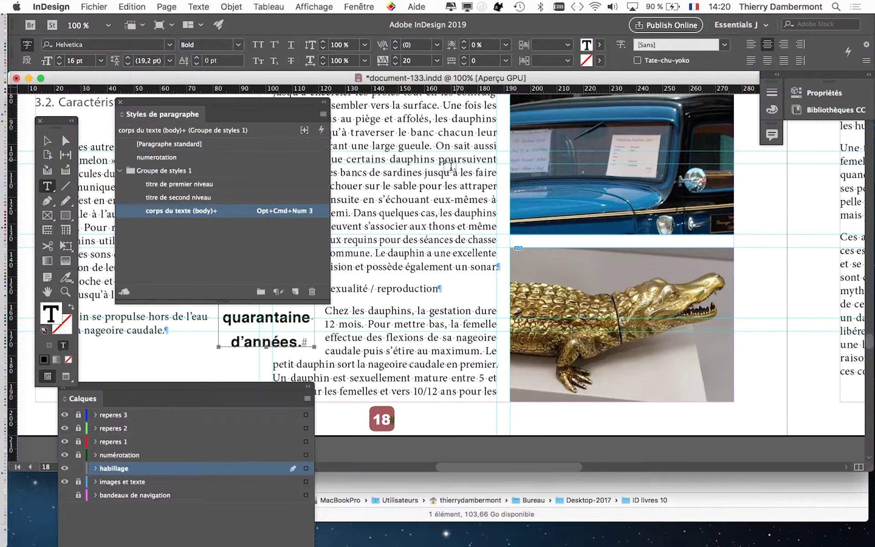
left_click_drag(263, 108, 450, 122)
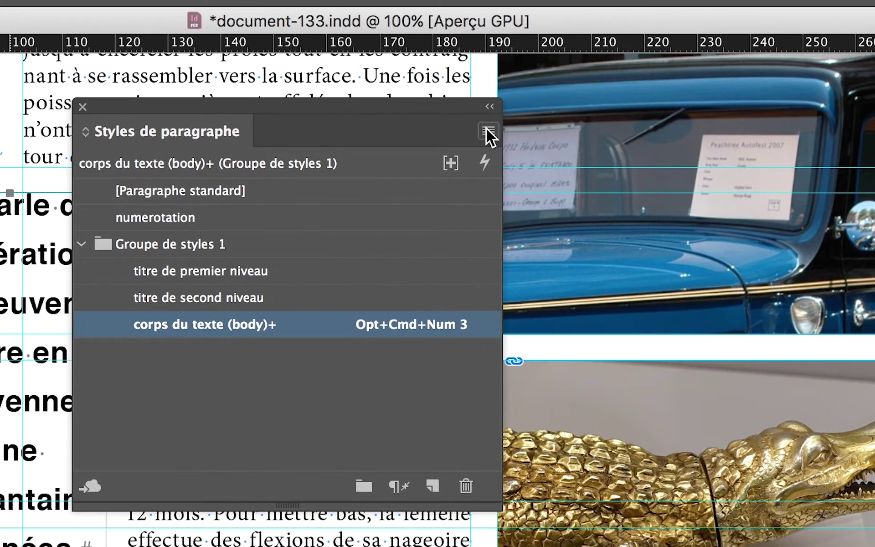
left_click(562, 143)
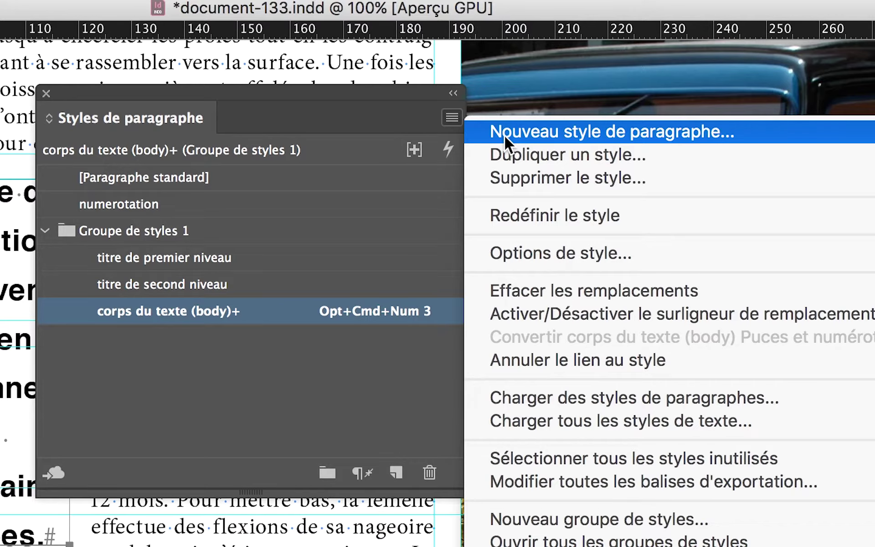
Start a new paragraph style named 'texte qui habille', based on corps du texte (body).
left_click(505, 135)
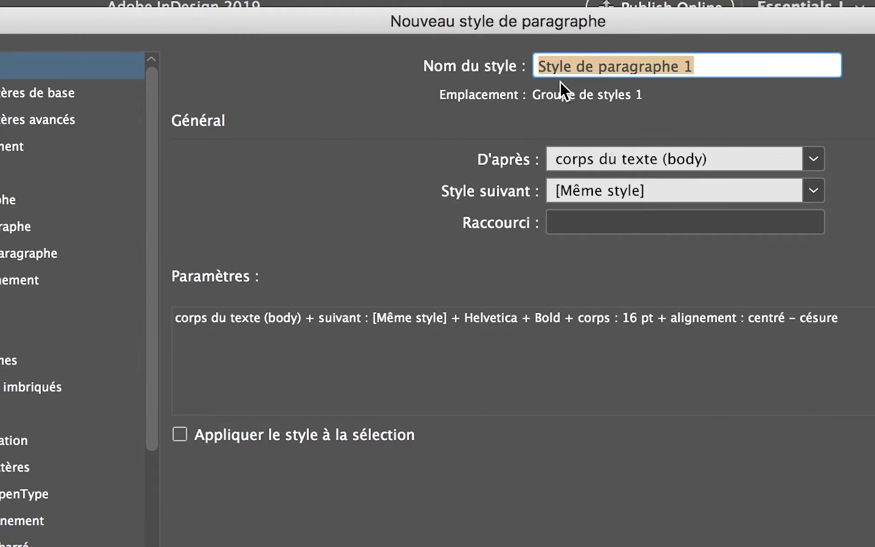
type("texte")
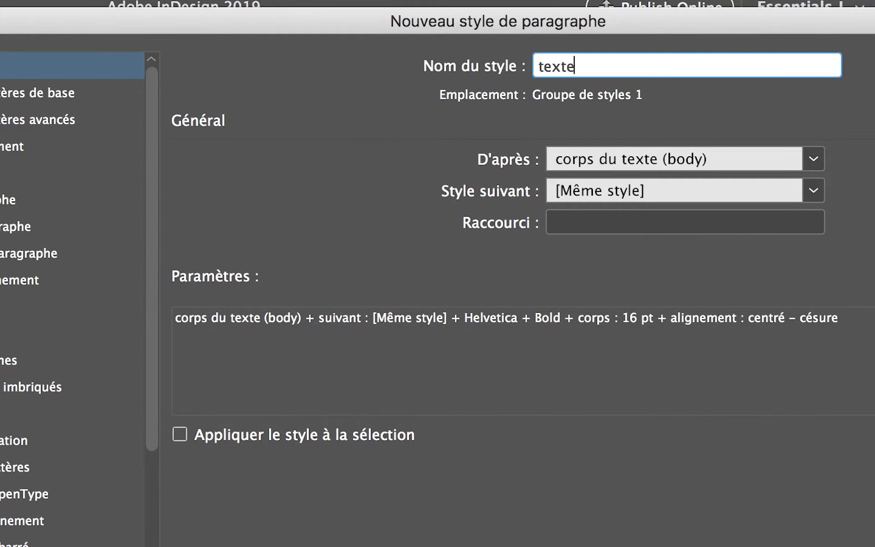
type(" qui habille")
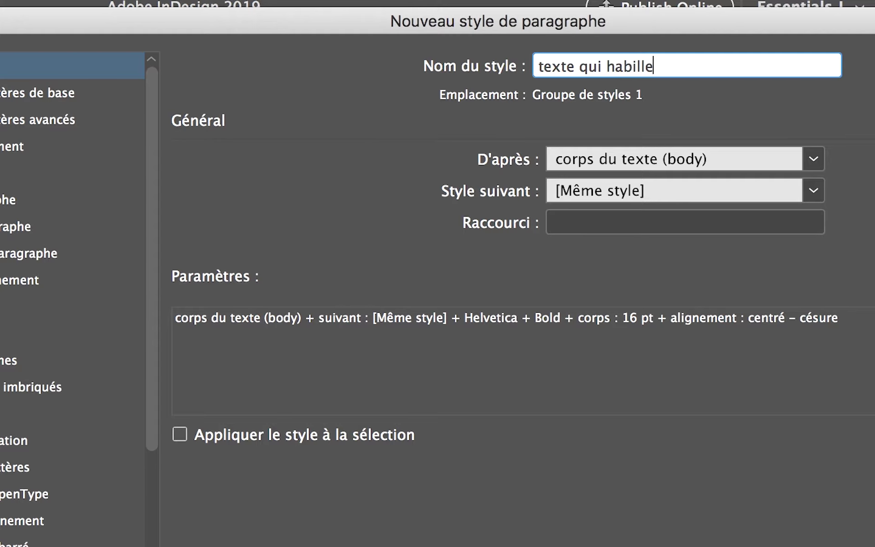
triple_click(594, 73)
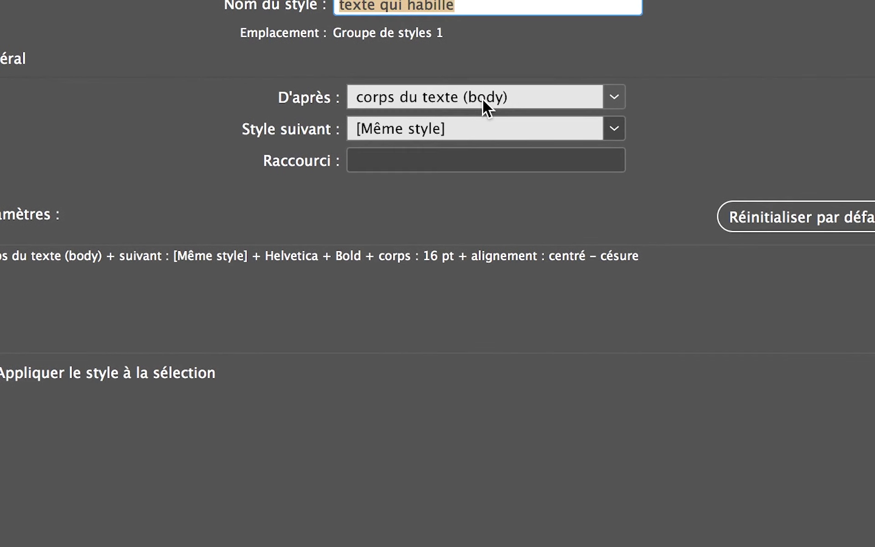
Base the new 'texte qui habille' paragraph style on [Aucun style] and create it.
left_click(483, 99)
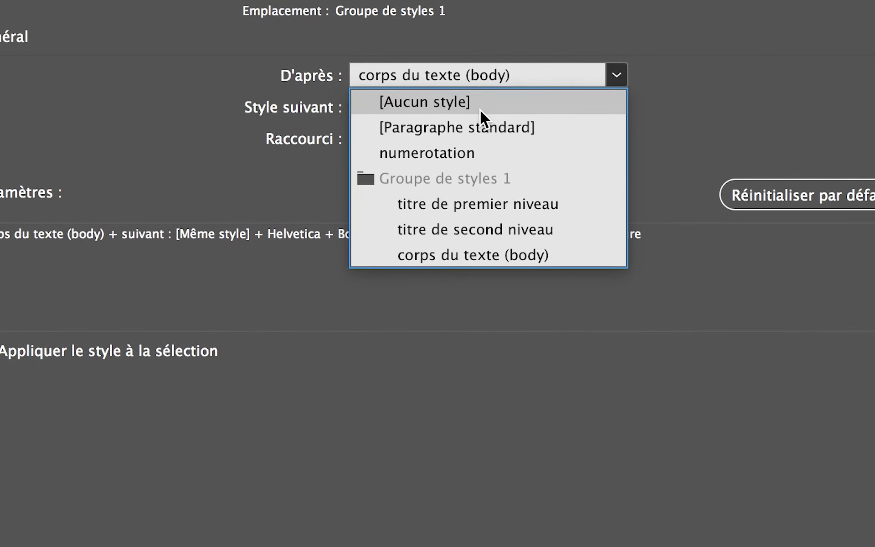
left_click(482, 109)
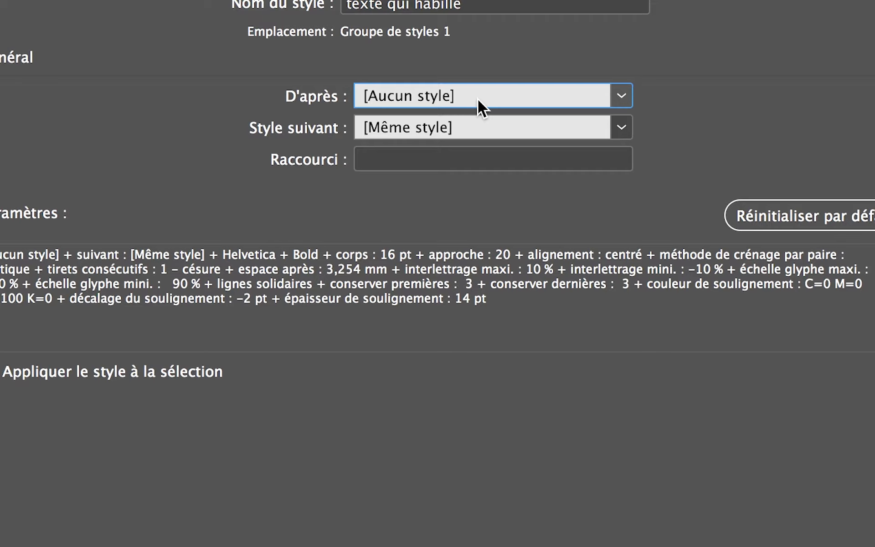
left_click(478, 99)
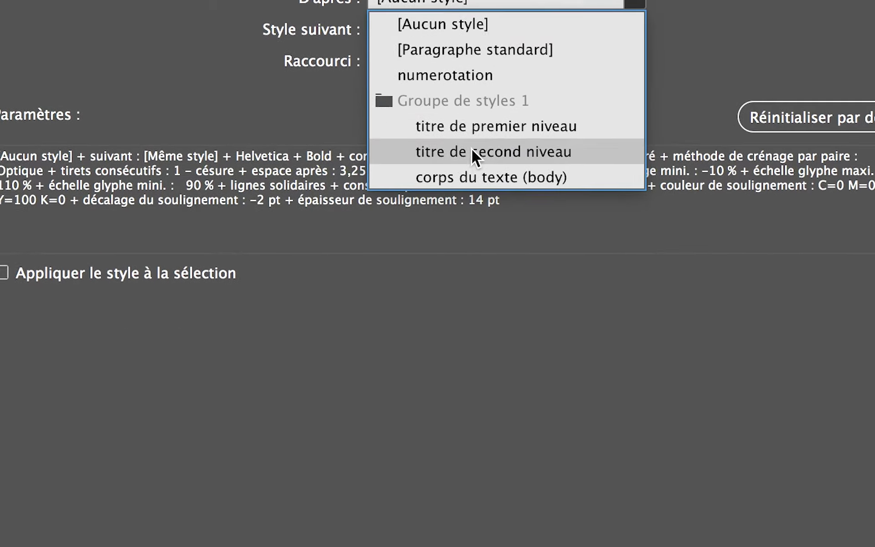
left_click(474, 177)
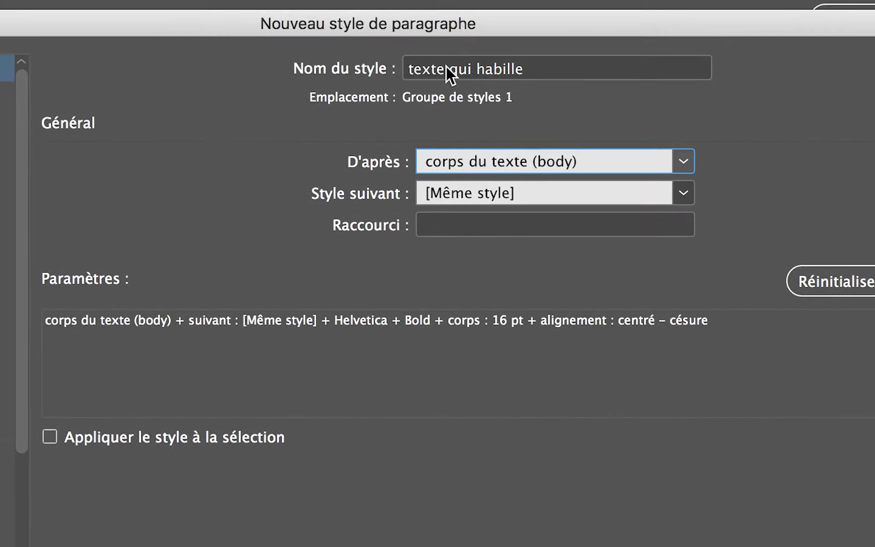
left_click(475, 64)
left_click(460, 97)
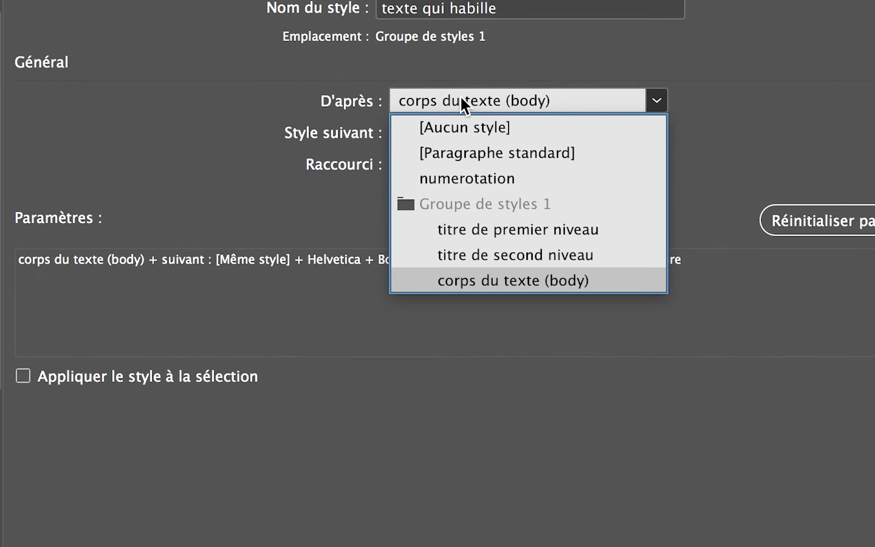
left_click(463, 127)
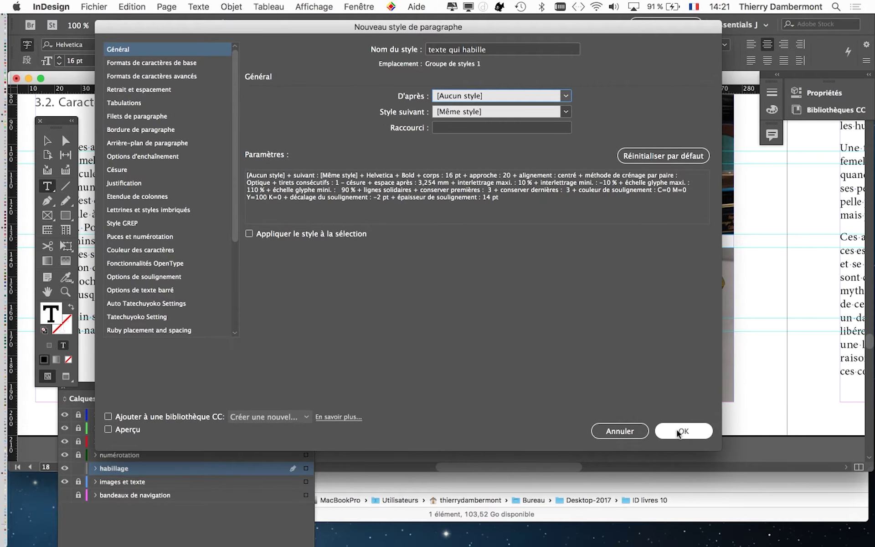
left_click(686, 431)
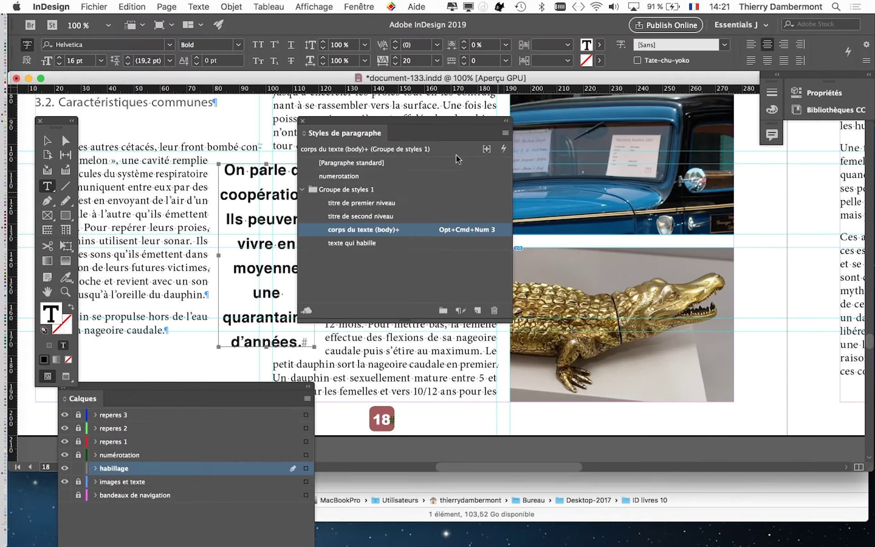
Apply the 'texte qui habille' paragraph style to all of the pull-quote text.
left_click_drag(413, 124, 497, 113)
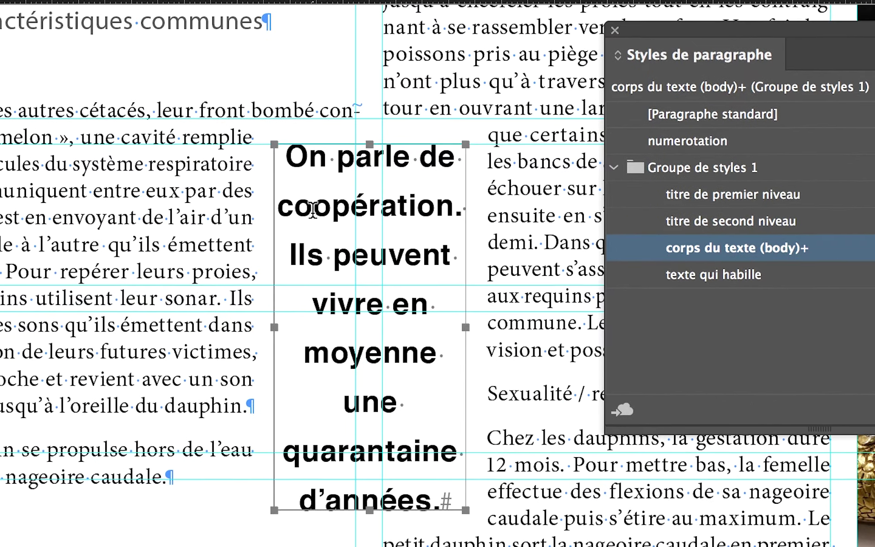
key("ctrl+a")
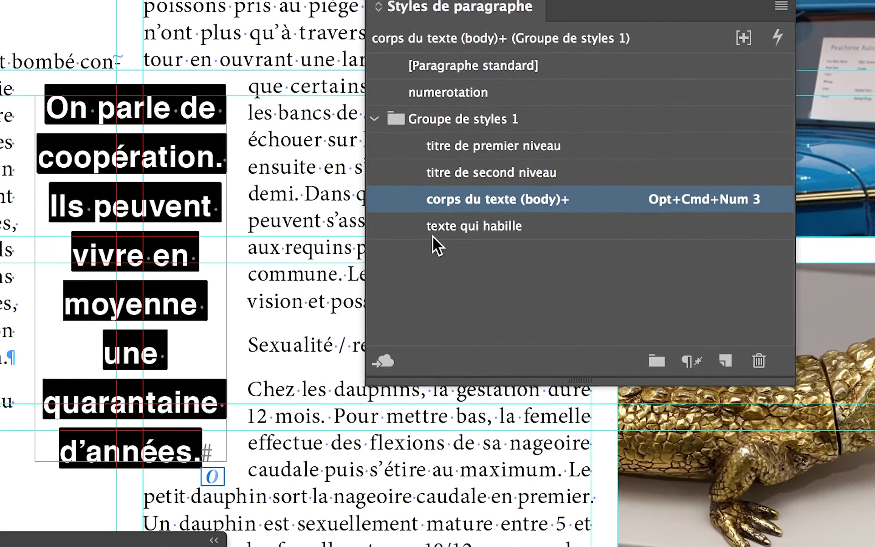
left_click(434, 235)
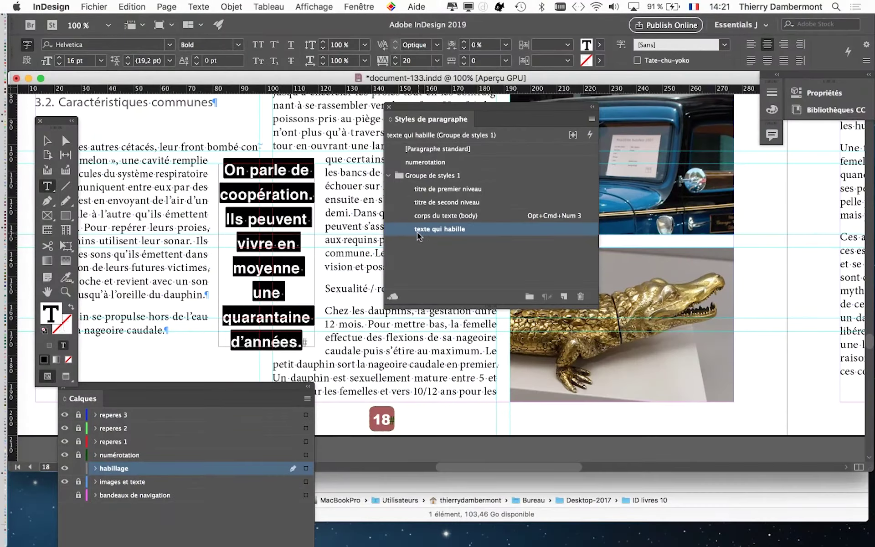
left_click_drag(463, 106, 585, 116)
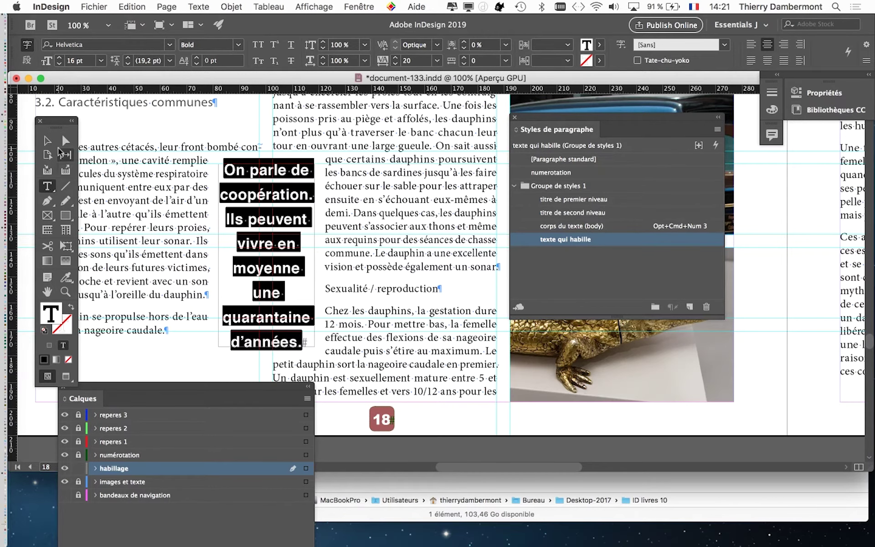
left_click(94, 6)
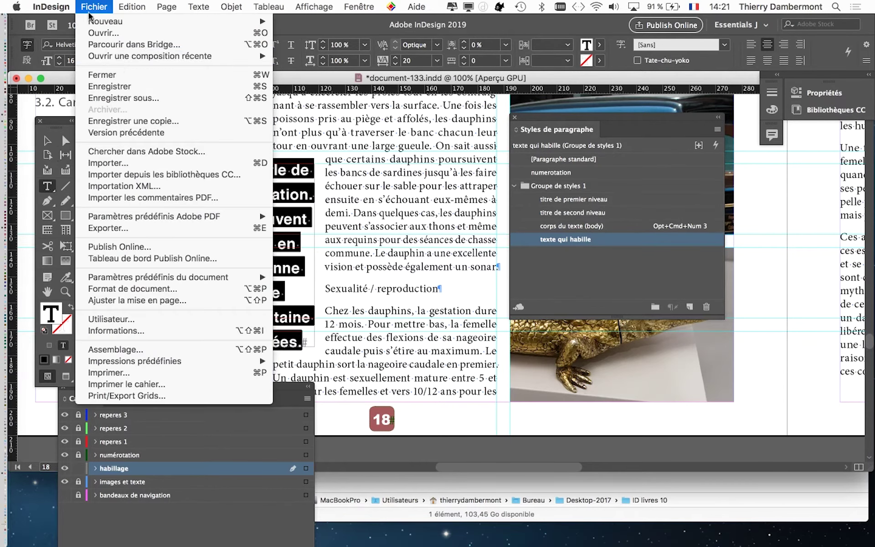
Save the document under the new name document-134.indd.
left_click(170, 102)
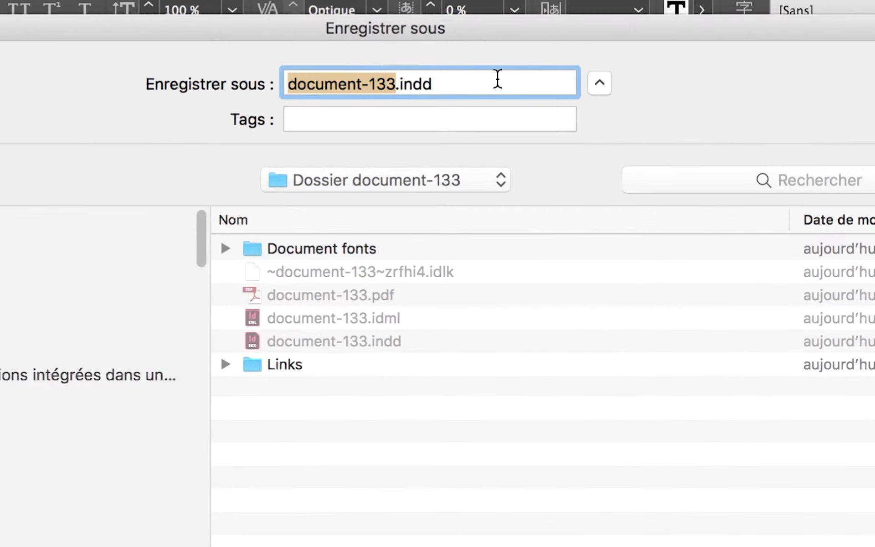
key("Down")
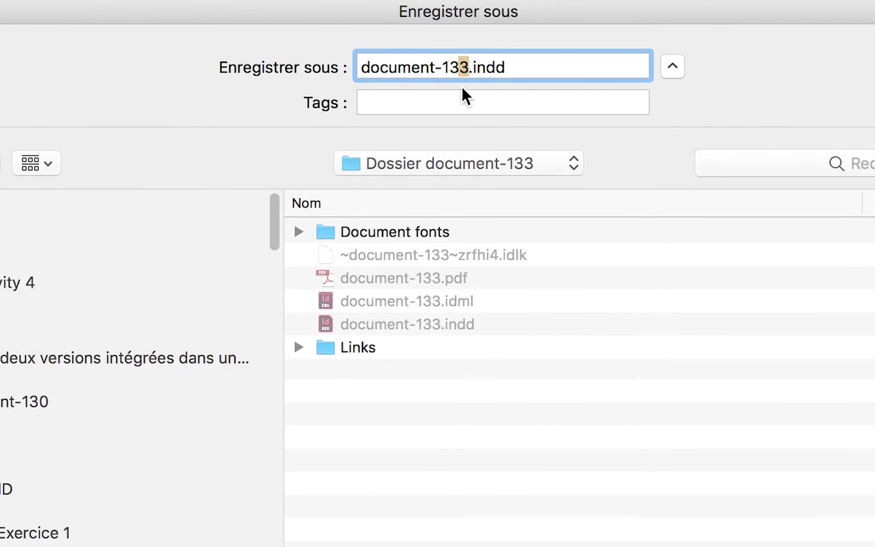
type("4")
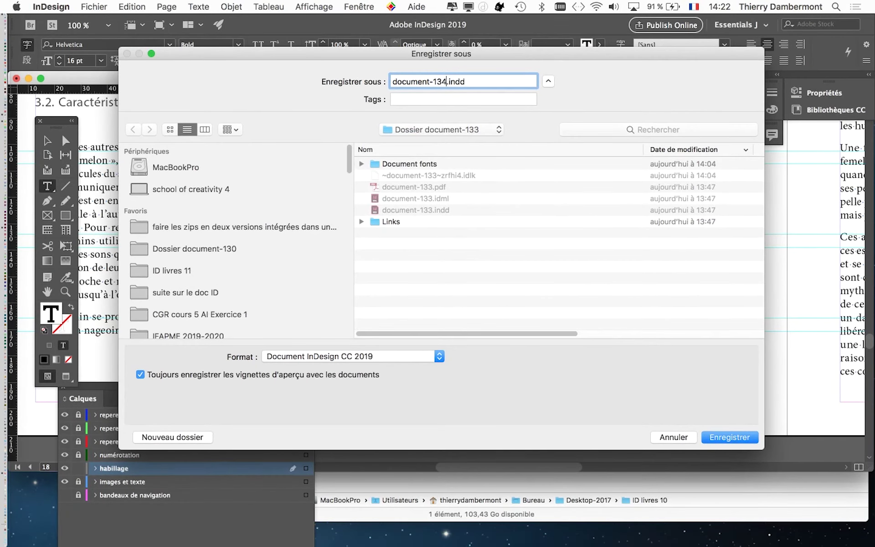
key("Return")
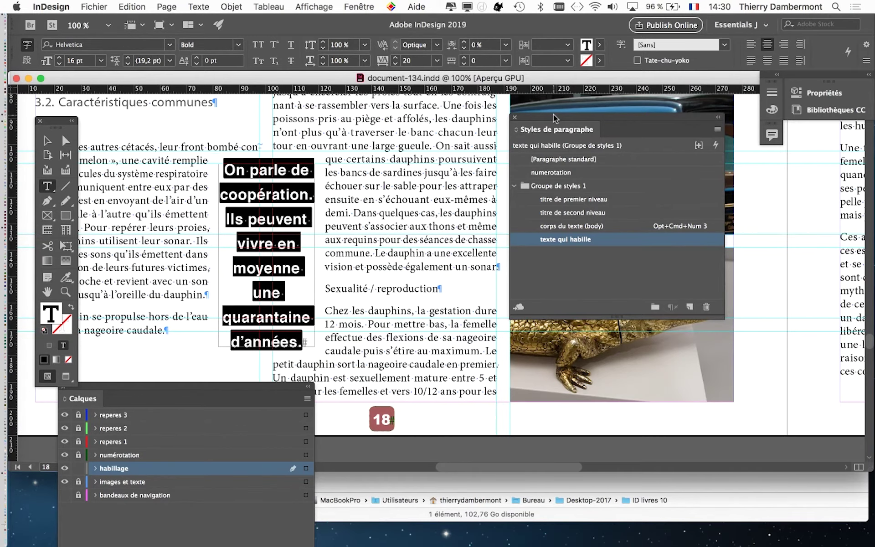
left_click_drag(553, 115, 384, 113)
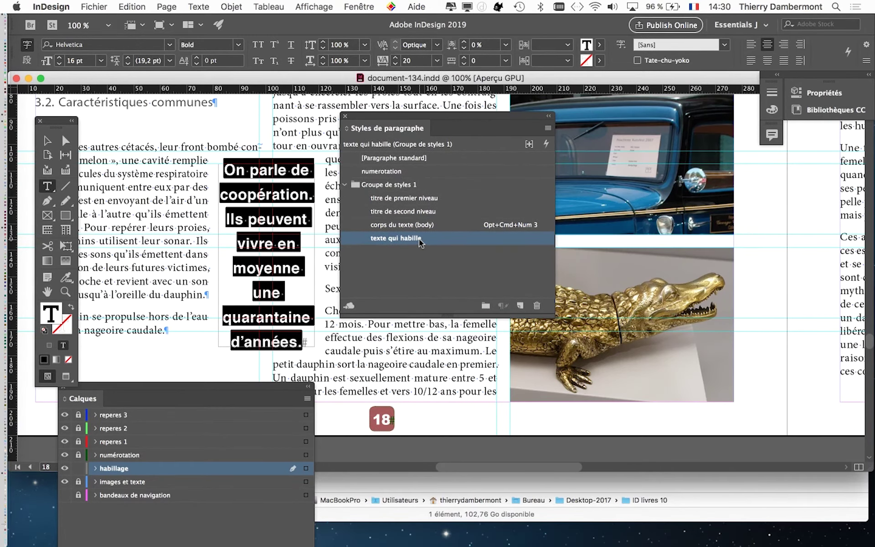